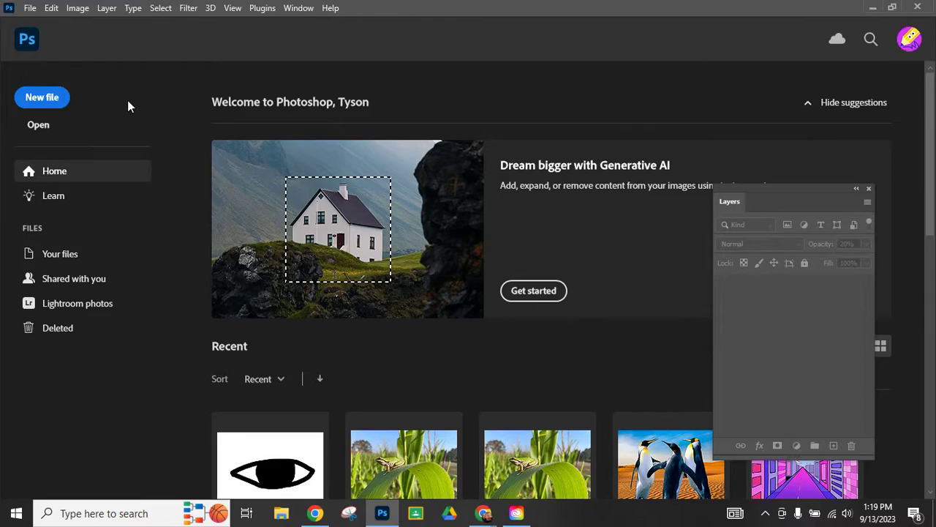
- Create Untitled-1 from the Custom 7 x 5 in @ 72 ppi preset with White background contents
left_click(44, 98)
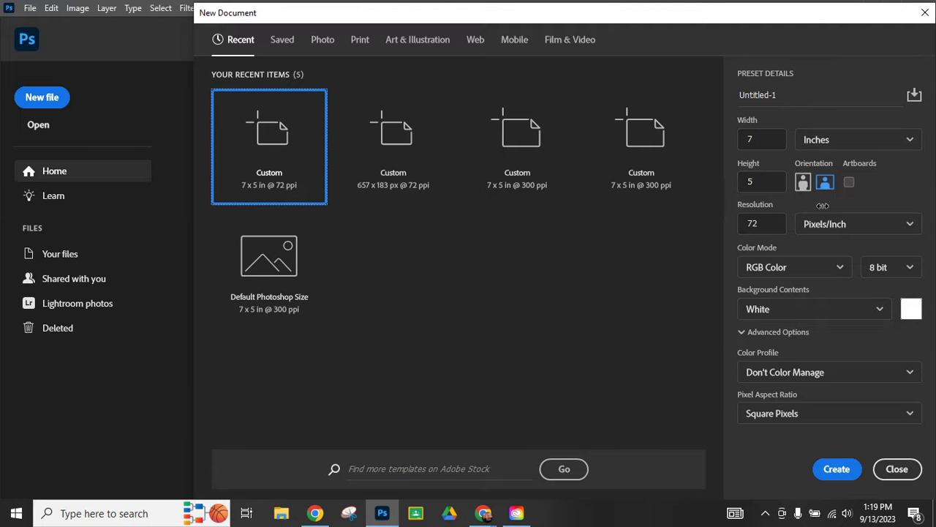
left_click(836, 469)
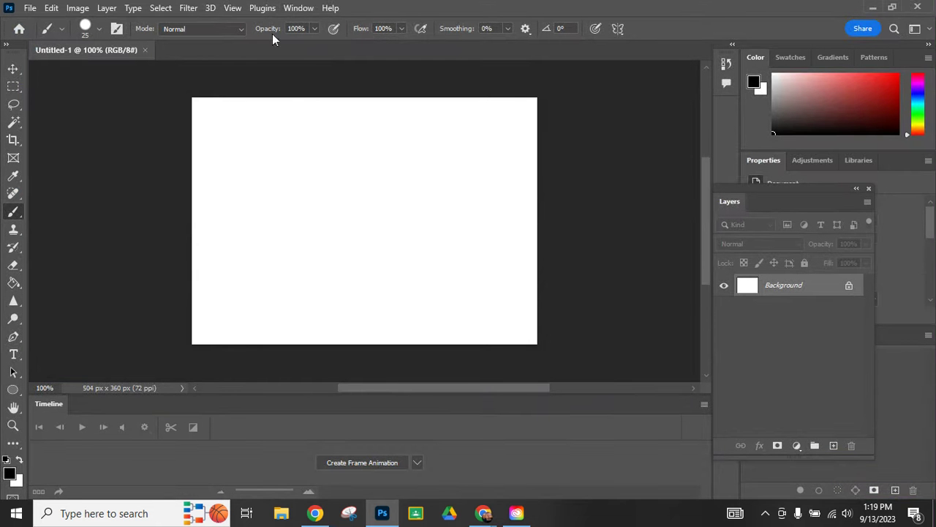
- Hide the Timeline panel, fit the canvas to the window, and add an empty Layer 1
left_click(300, 9)
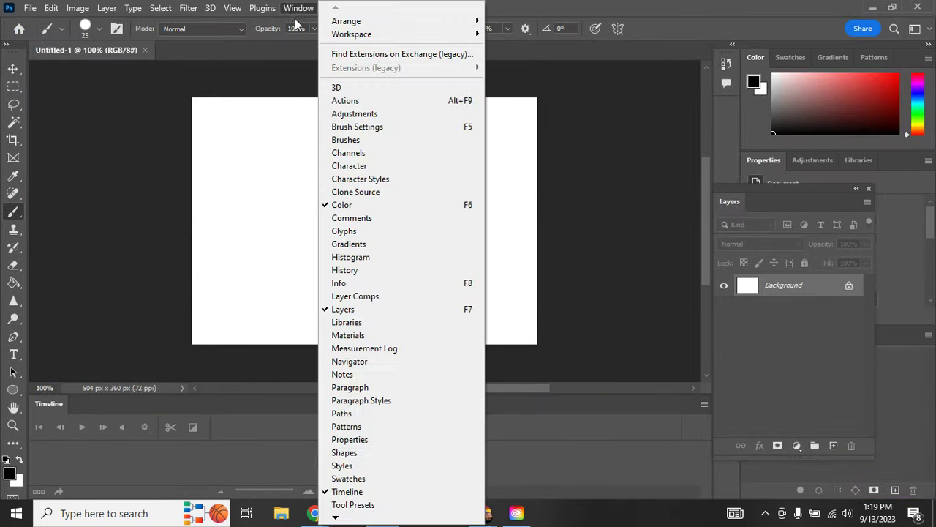
left_click(359, 492)
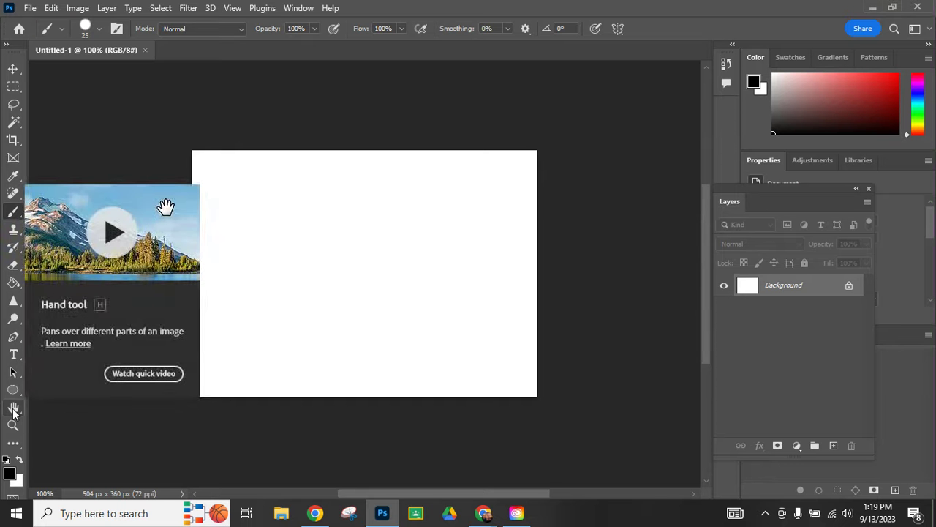
double_click(13, 408)
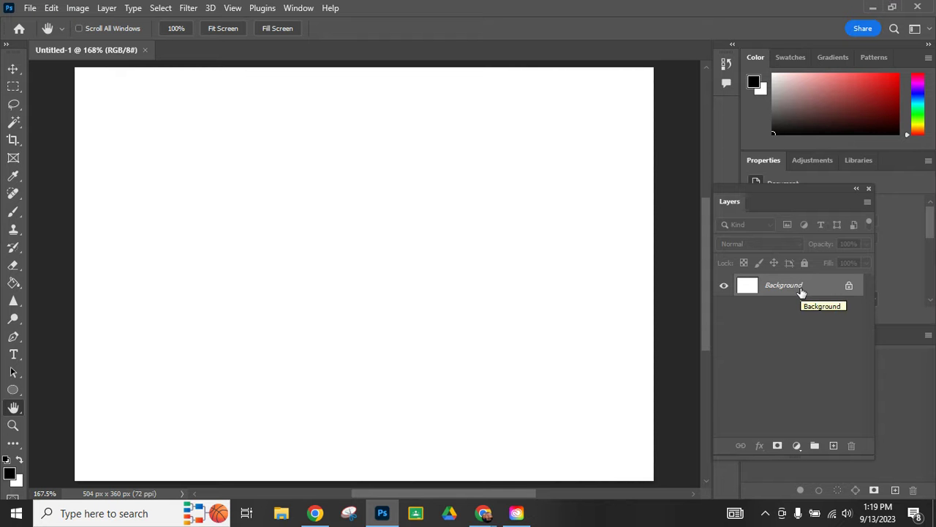
left_click(834, 448)
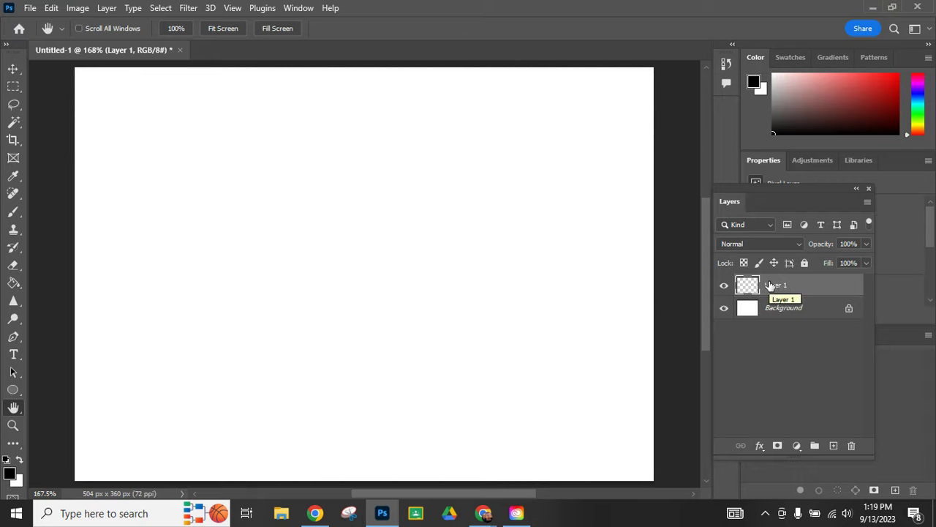
left_click(14, 213)
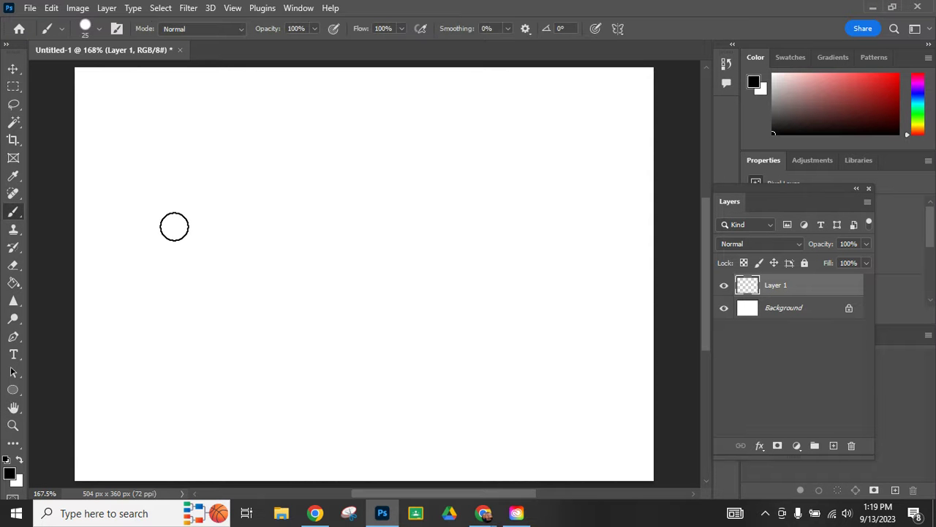
- Draw the almond eye outline's upper and lower curves with a 25 px hard round brush
left_click(100, 28)
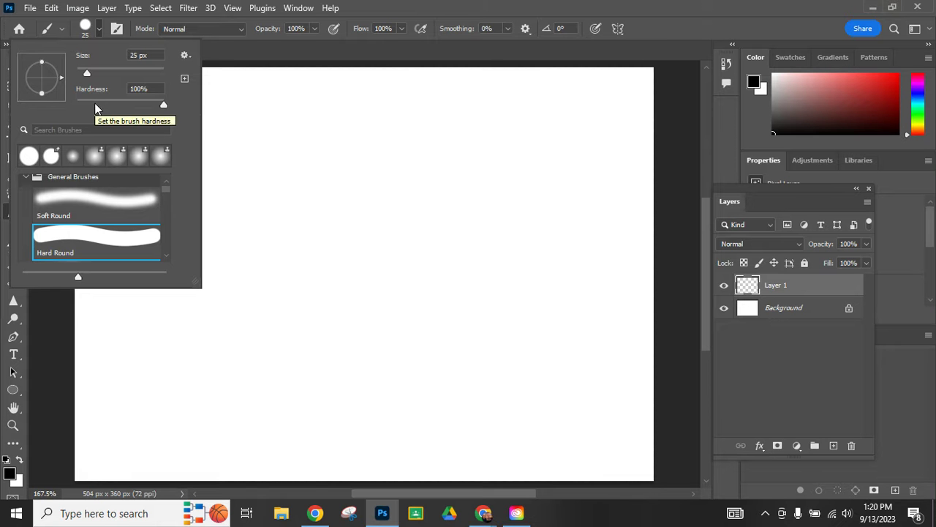
left_click(227, 51)
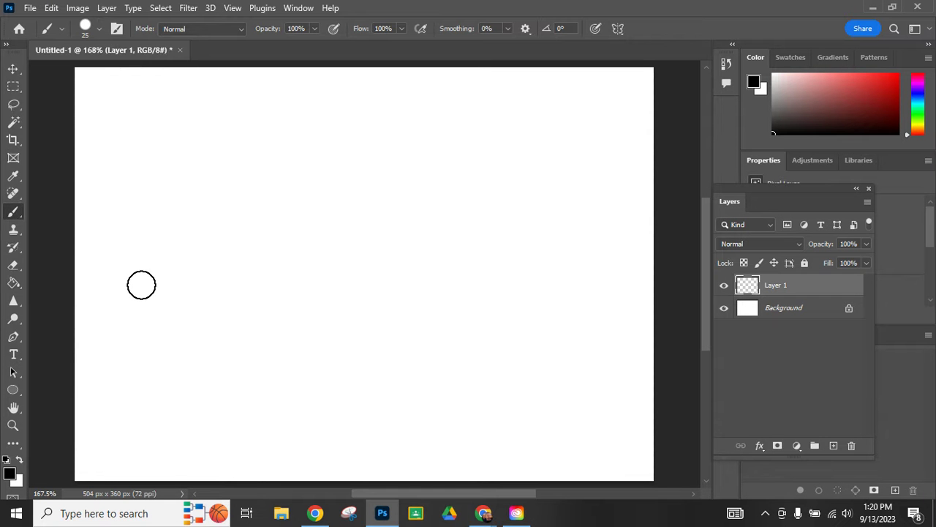
mouse_move(143, 289)
left_mouse_down()
mouse_move(152, 270)
mouse_move(206, 234)
mouse_move(295, 202)
mouse_move(397, 207)
mouse_move(499, 246)
mouse_move(559, 314)
left_mouse_up()
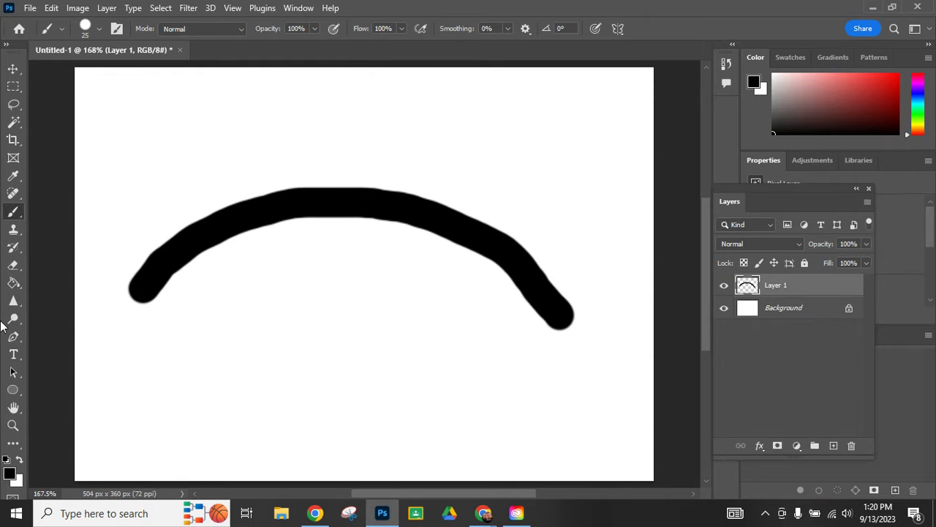
mouse_move(136, 298)
left_mouse_down()
mouse_move(111, 326)
mouse_move(154, 378)
mouse_move(349, 448)
mouse_move(446, 433)
mouse_move(519, 392)
mouse_move(558, 324)
mouse_move(547, 322)
left_mouse_up()
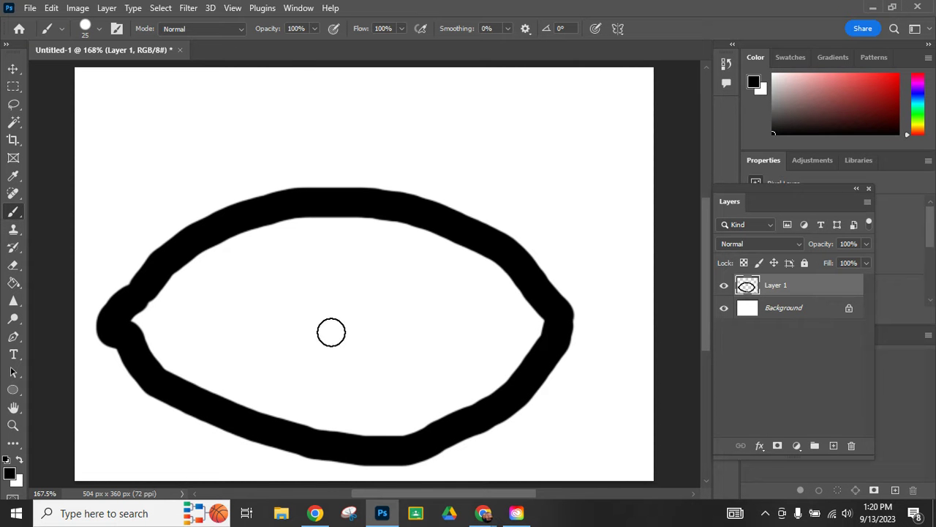
- Stamp a solid black 200 px pupil, then touch up the eye's right corner at 25 px
key("bracketright")
key("bracketright")
key("bracketright")
key("bracketright")
key("bracketright")
key("bracketright")
key("bracketright")
key("bracketright")
key("bracketright")
key("bracketright")
key("bracketright")
key("bracketright")
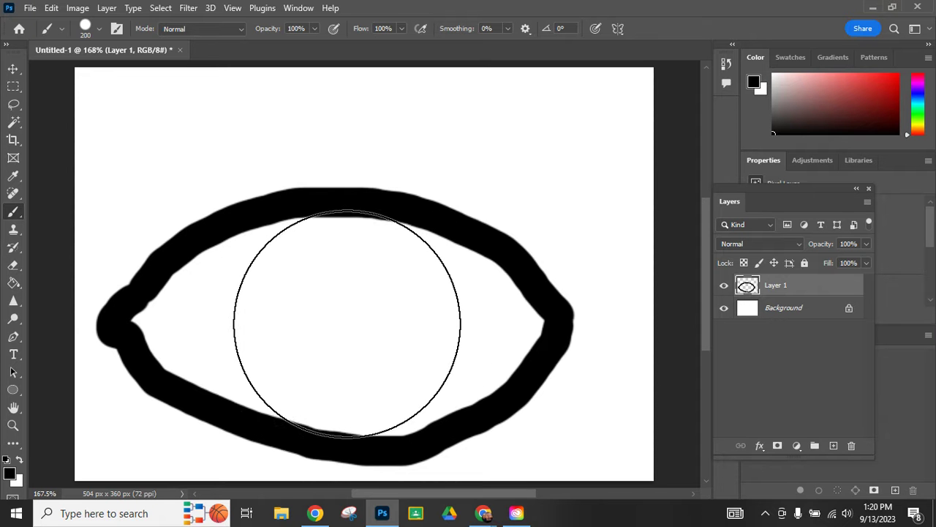
left_click(342, 325)
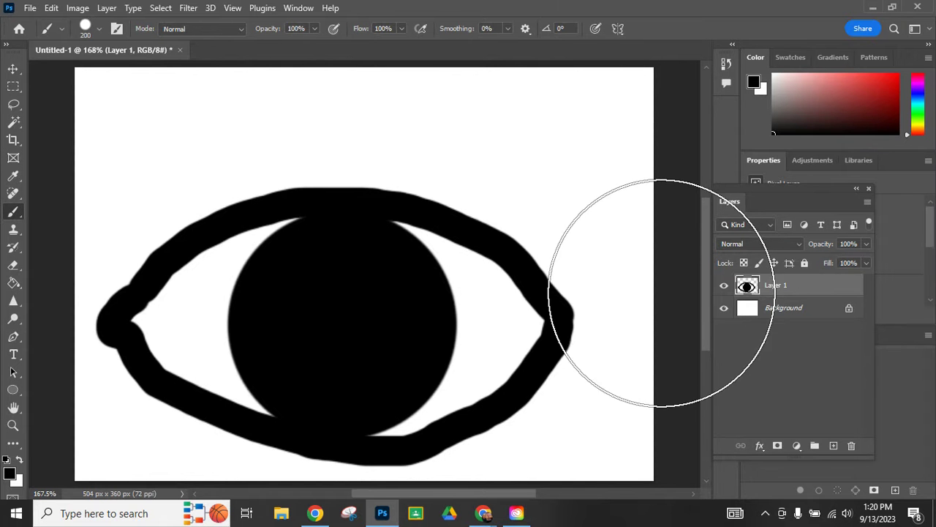
key("bracketleft")
key("bracketleft")
key("bracketleft")
key("bracketleft")
key("bracketleft")
key("bracketleft")
key("bracketleft")
key("bracketleft")
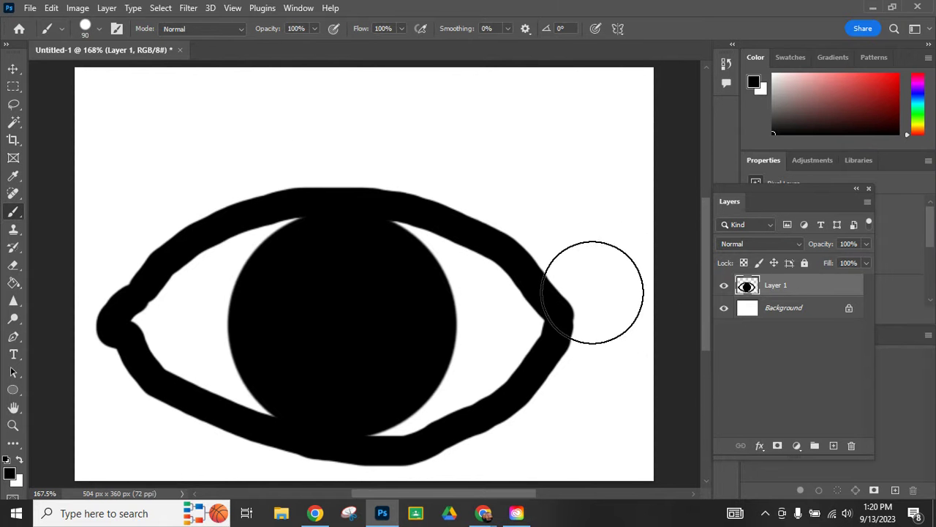
key("bracketleft")
key("bracketleft")
key("bracketleft")
key("bracketleft")
key("bracketleft")
key("bracketleft")
key("bracketleft")
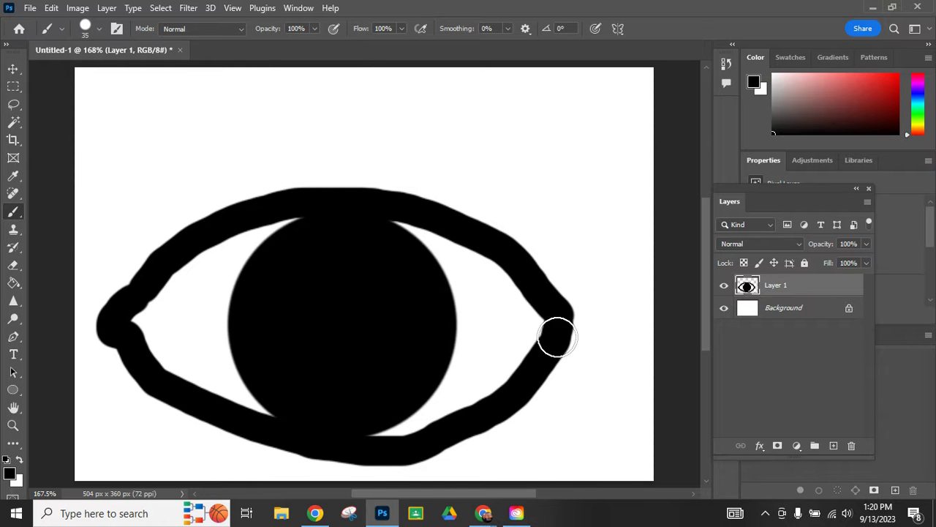
left_click(554, 338)
- Rename Layer 1 to 'Open Eye'
double_click(777, 286)
type("O")
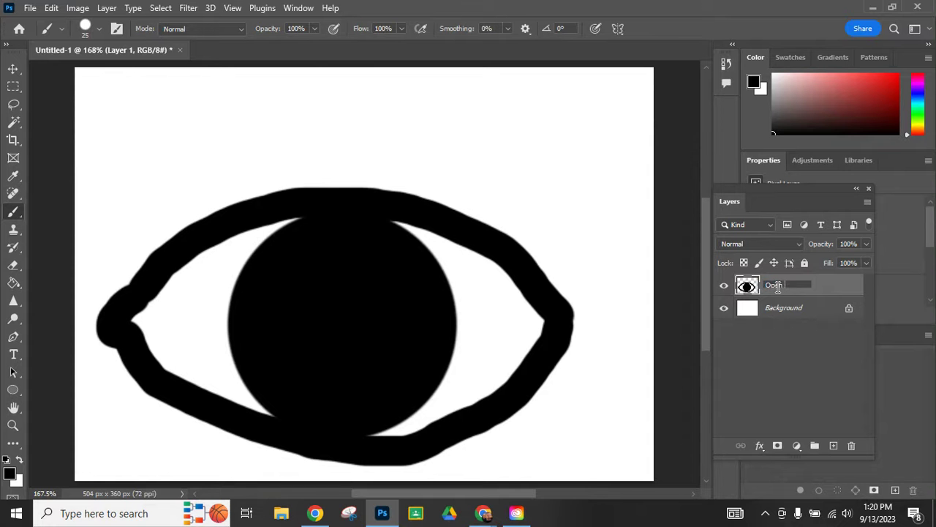
type("pen Eye")
left_click(746, 285)
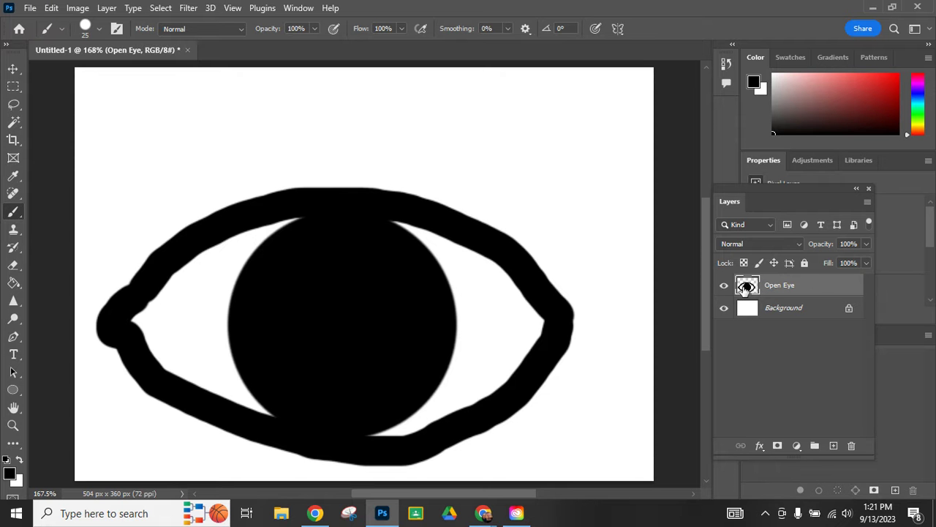
- Fade Open Eye to about 23% opacity and add a new empty layer above it
left_click(866, 245)
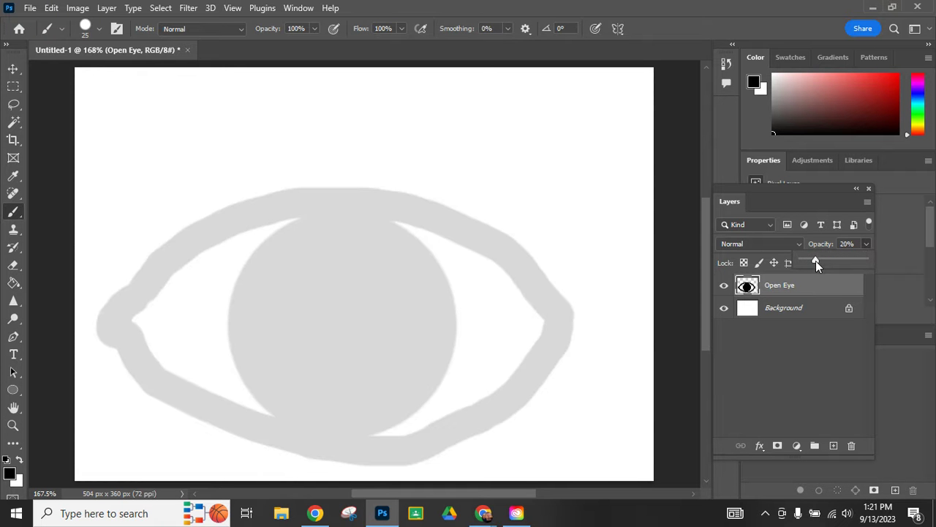
left_click_drag(815, 260, 816, 261)
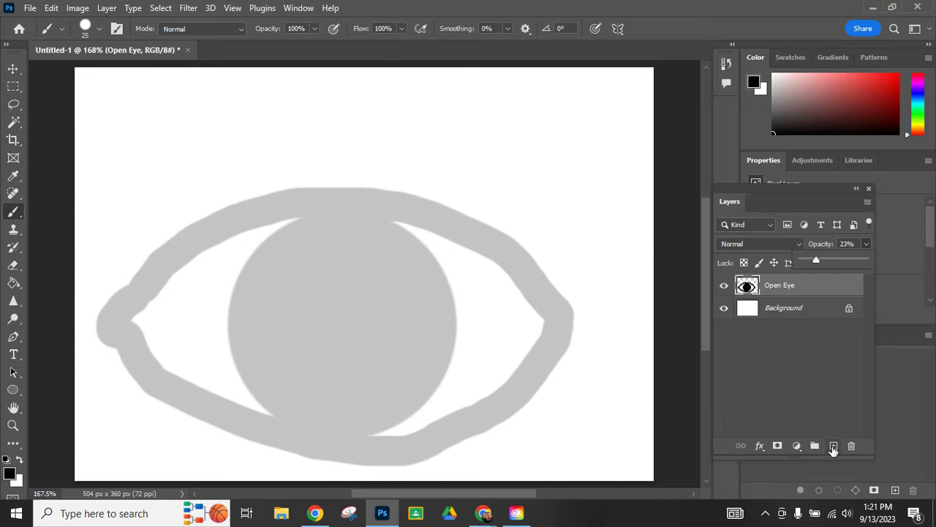
left_click(834, 446)
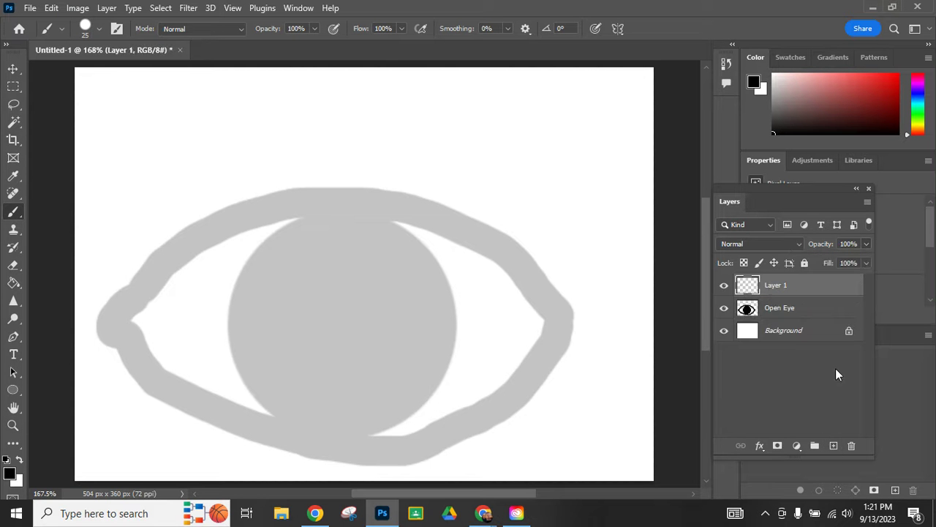
- Rename the new layer to 'Half'
double_click(777, 285)
type("Half")
key("Return")
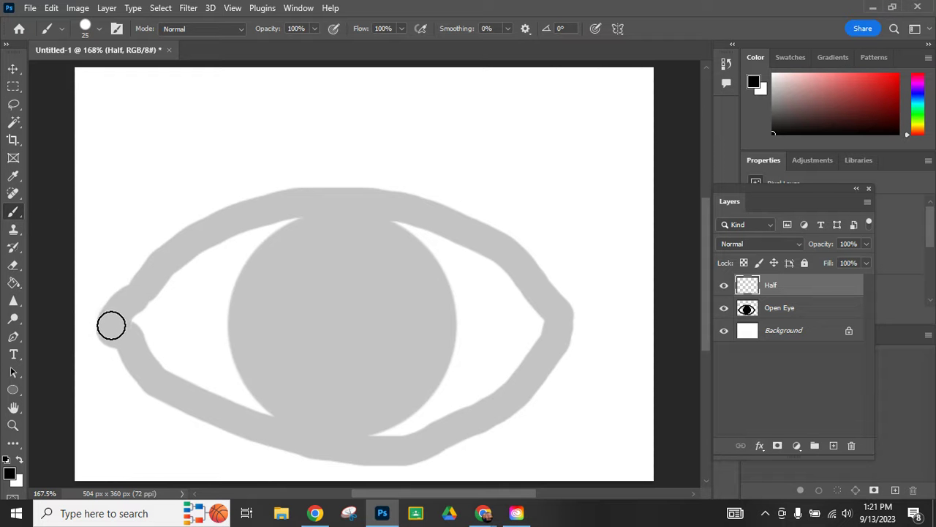
- Paint the half-closed eye's lowered lids and partial iris, then add a new layer above Half
mouse_move(111, 323)
left_mouse_down()
mouse_move(161, 296)
mouse_move(230, 283)
mouse_move(368, 276)
mouse_move(471, 292)
mouse_move(557, 324)
left_mouse_up()
mouse_move(102, 324)
left_mouse_down()
mouse_move(157, 381)
mouse_move(206, 403)
mouse_move(306, 437)
mouse_move(381, 446)
mouse_move(426, 444)
mouse_move(478, 423)
mouse_move(565, 328)
left_mouse_up()
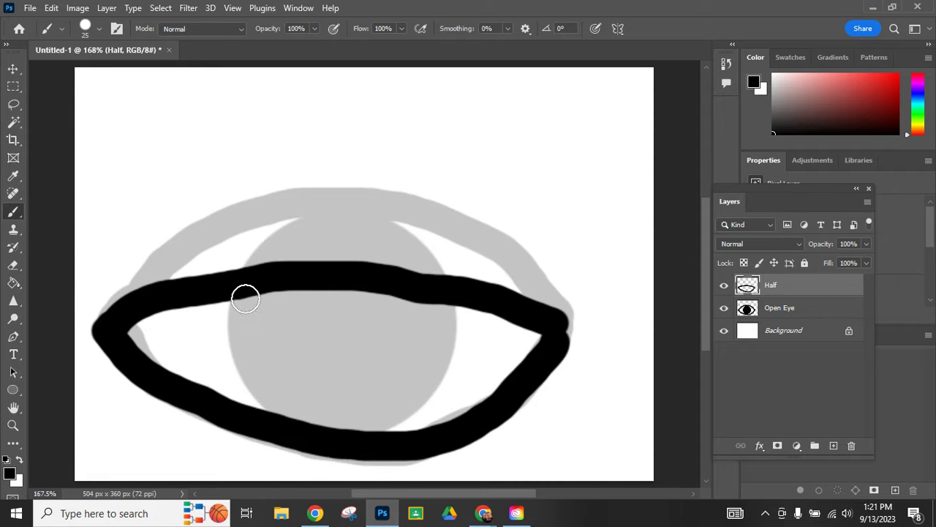
mouse_move(244, 297)
left_mouse_down()
mouse_move(253, 372)
mouse_move(320, 426)
mouse_move(360, 429)
mouse_move(370, 420)
left_mouse_up()
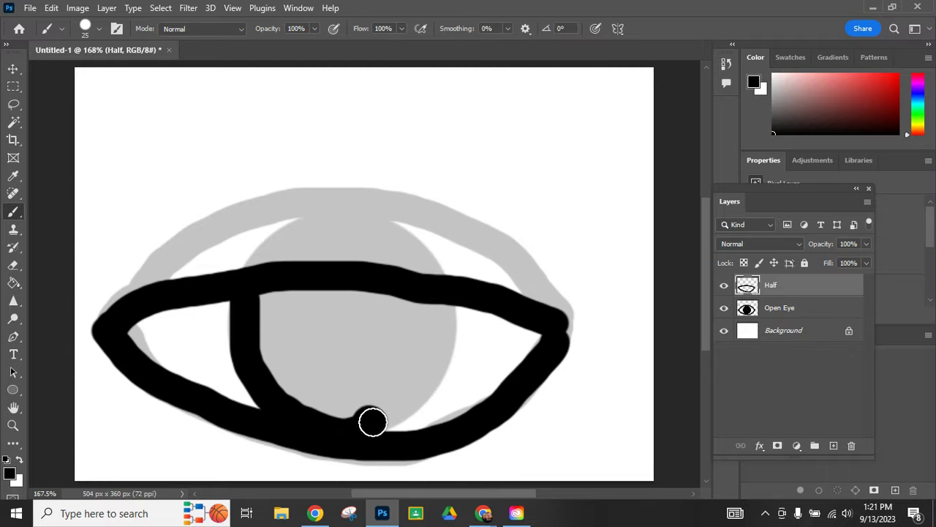
mouse_move(434, 305)
left_mouse_down()
mouse_move(438, 400)
mouse_move(418, 422)
mouse_move(379, 430)
mouse_move(361, 406)
mouse_move(298, 379)
left_mouse_up()
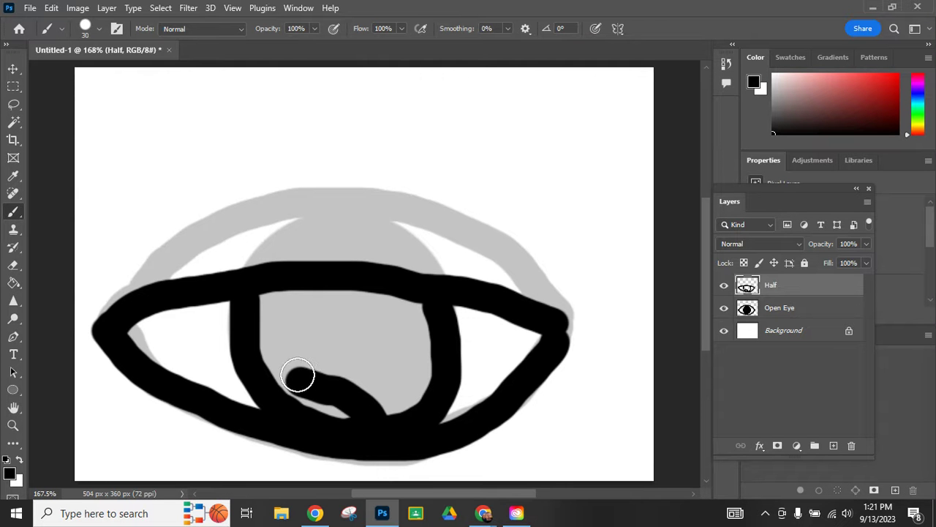
key("bracketright")
key("bracketright")
key("bracketright")
key("bracketright")
key("bracketright")
key("bracketright")
mouse_move(280, 317)
left_mouse_down()
mouse_move(314, 399)
mouse_move(410, 383)
mouse_move(403, 324)
mouse_move(314, 314)
mouse_move(364, 357)
left_mouse_up()
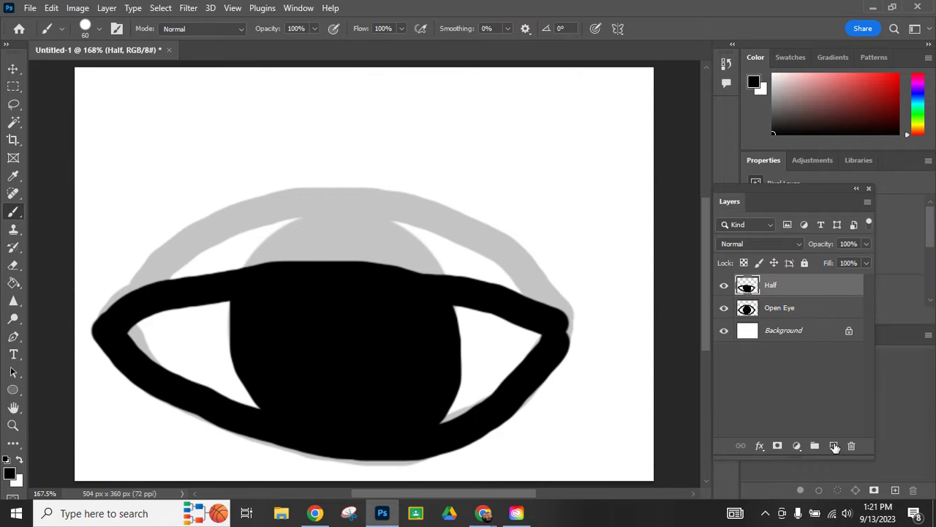
left_click(834, 445)
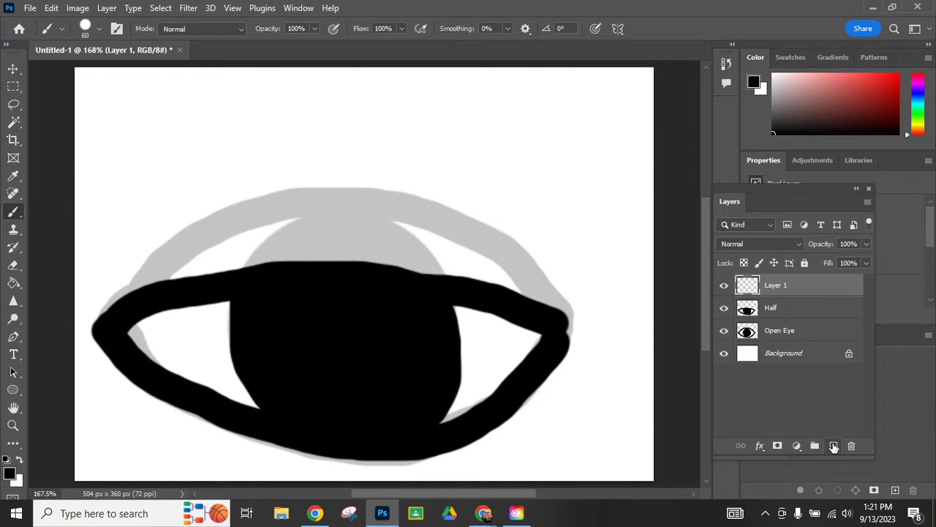
- Fade the Half layer to 22% opacity
left_click(790, 313)
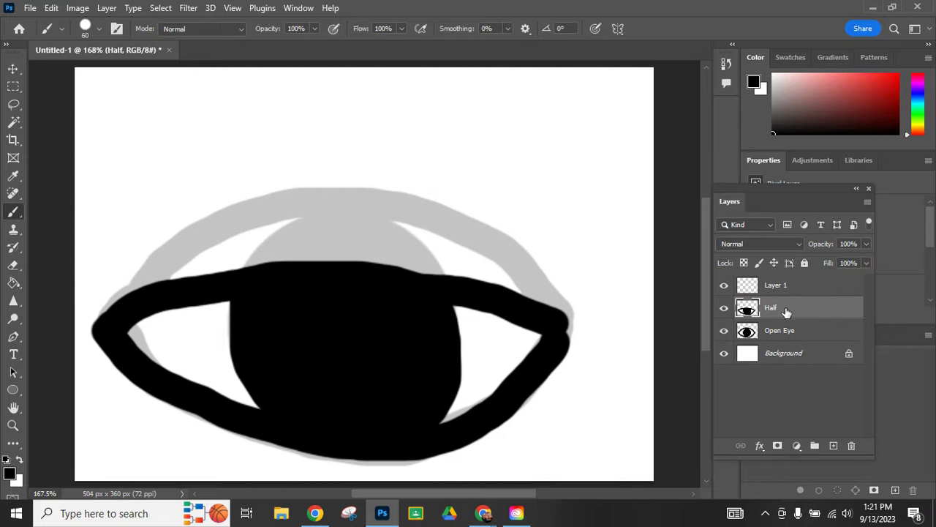
left_click(866, 244)
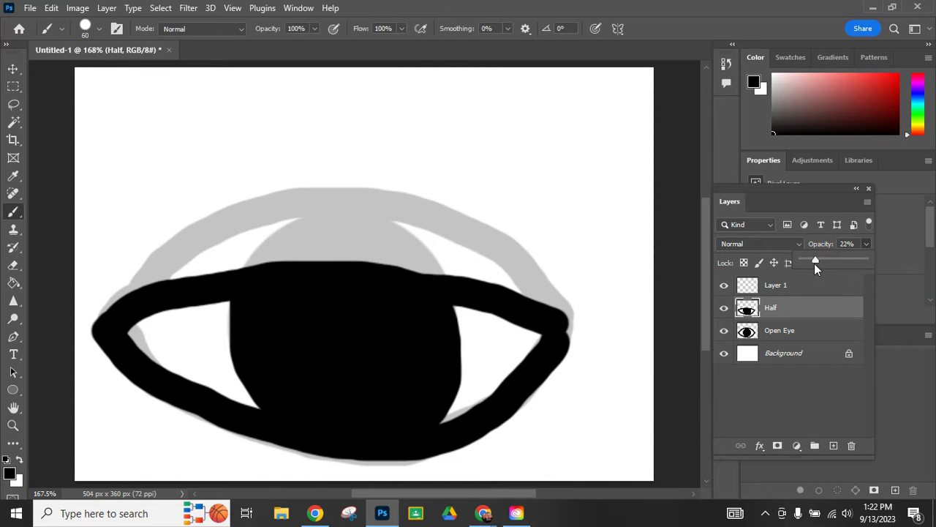
left_click_drag(814, 263, 814, 260)
- Rename the empty top layer to 'closed'
left_click(795, 288)
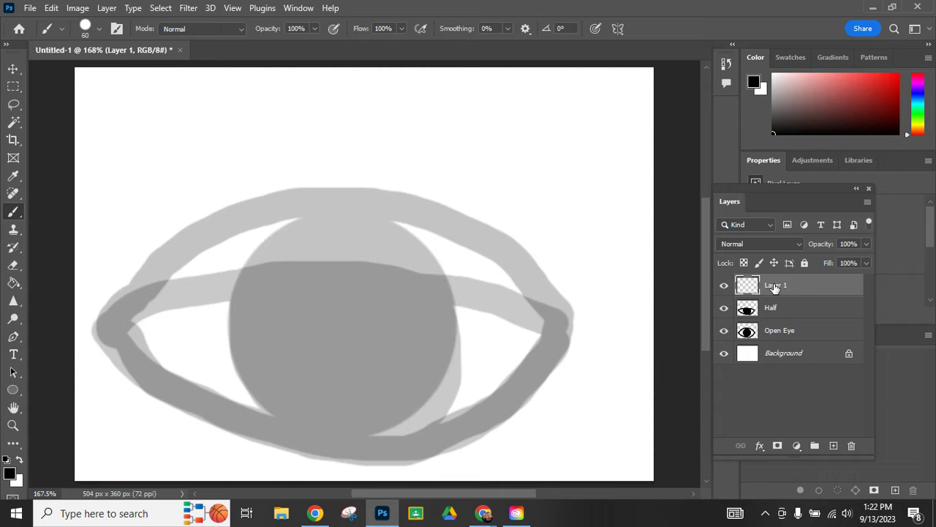
double_click(774, 286)
type("closed")
key("Return")
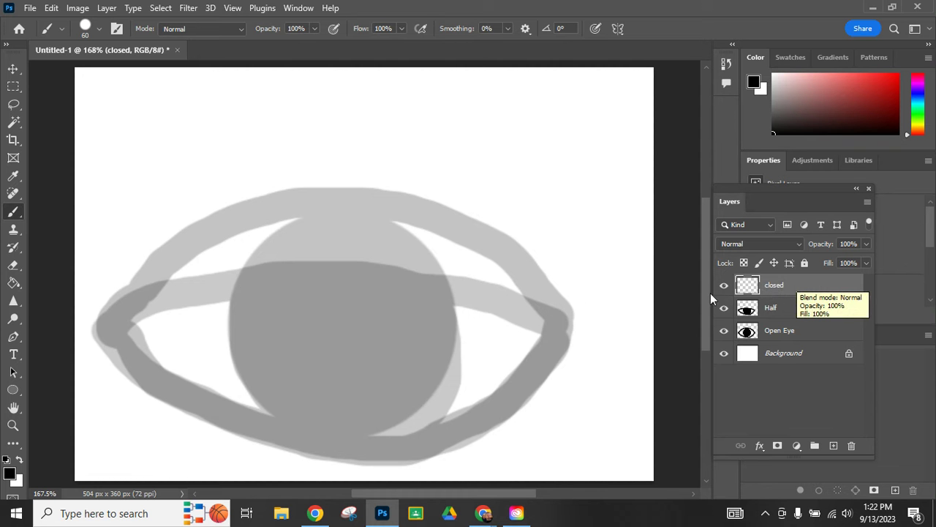
- Paint the shut eyelid curve with a size 25 brush, then fade the closed layer to 21%
key("bracketleft")
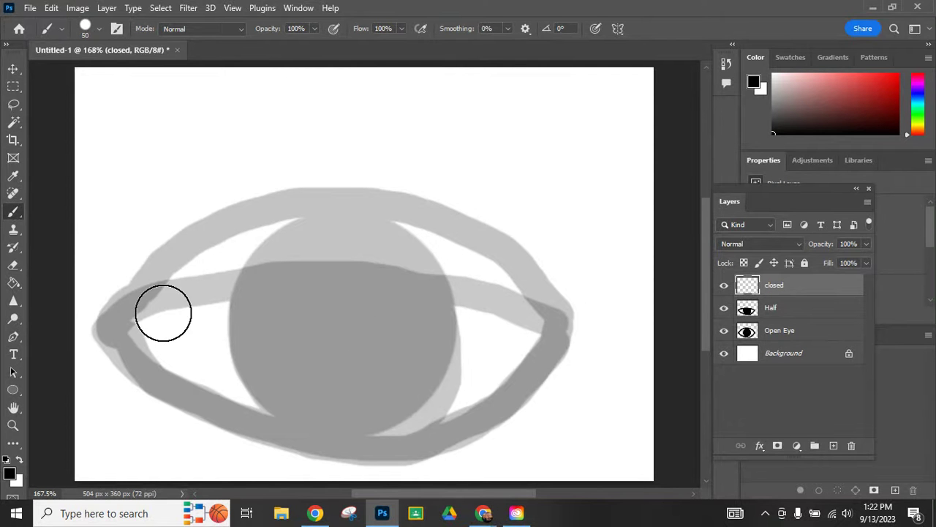
key("bracketleft")
key("bracketleft")
key("bracketleft")
left_click(114, 330)
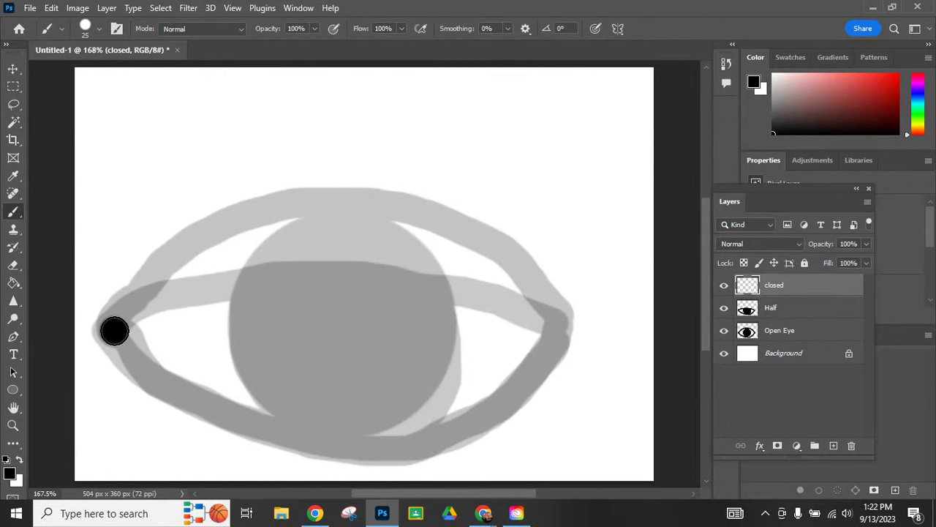
mouse_move(114, 331)
left_mouse_down()
mouse_move(205, 401)
mouse_move(391, 437)
mouse_move(457, 422)
mouse_move(509, 391)
mouse_move(562, 334)
mouse_move(459, 388)
mouse_move(299, 409)
mouse_move(155, 375)
mouse_move(118, 335)
mouse_move(243, 395)
mouse_move(288, 406)
mouse_move(419, 419)
mouse_move(477, 396)
mouse_move(396, 419)
mouse_move(345, 419)
left_mouse_up()
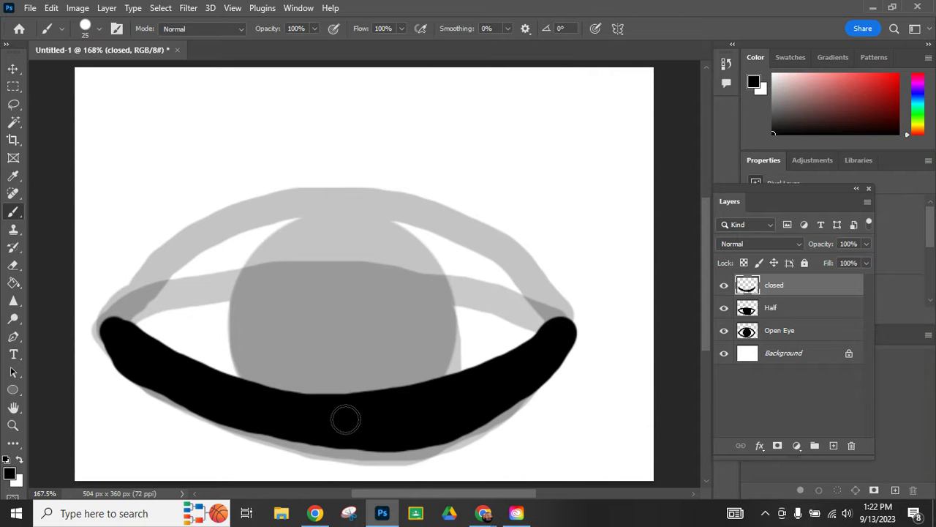
left_click(867, 240)
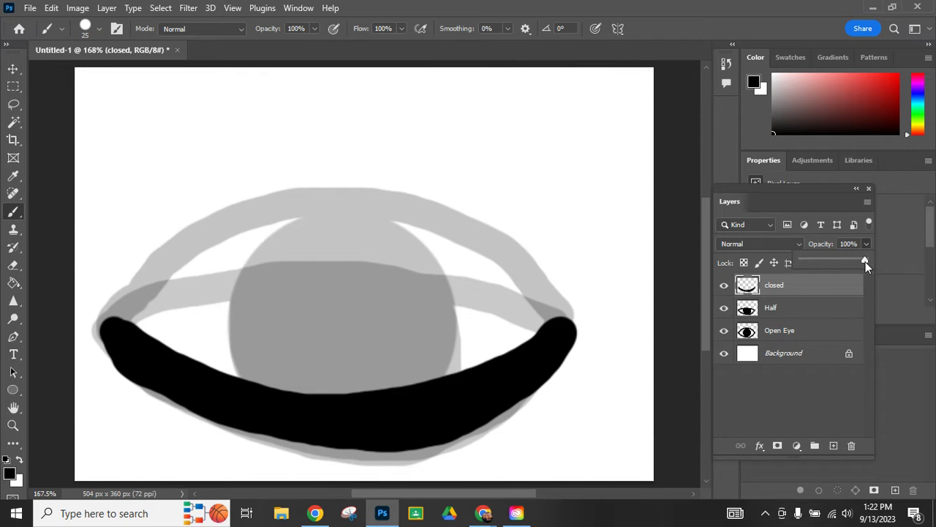
left_click_drag(815, 259, 815, 259)
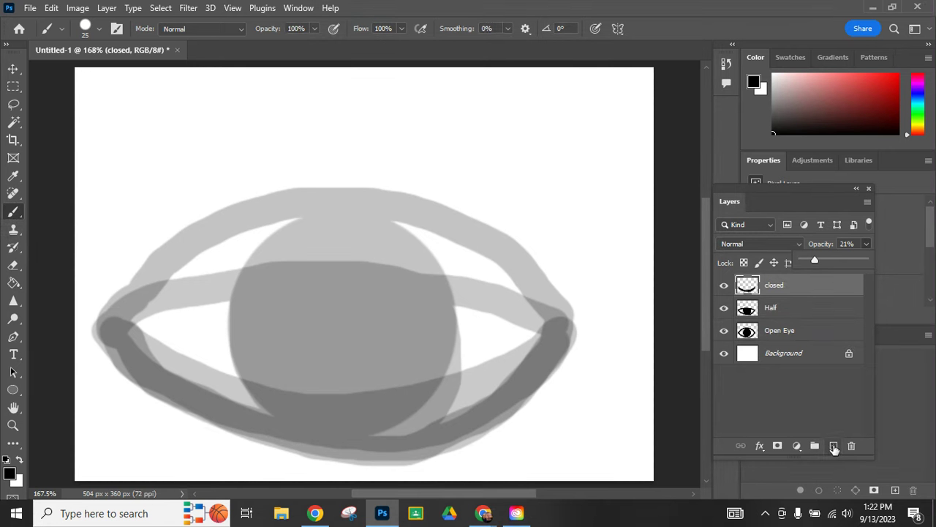
- Add a layer named '3/4' below Half, then toggle closed's visibility off and back on
left_click(833, 446)
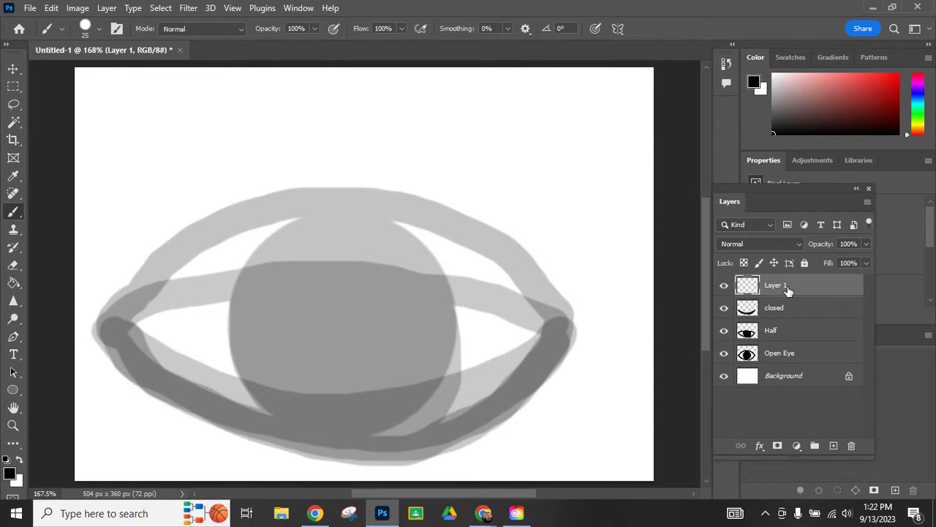
left_click_drag(787, 290, 787, 337)
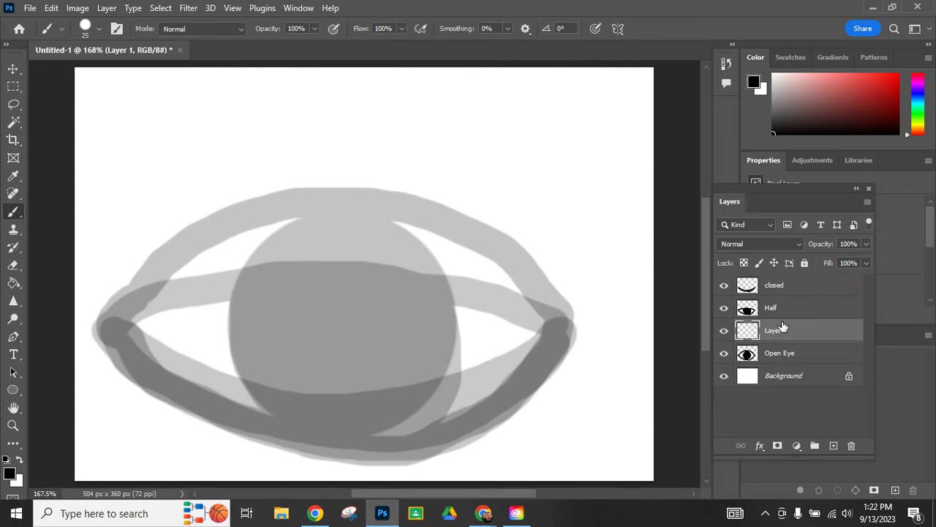
double_click(777, 330)
type("3/4")
key("Return")
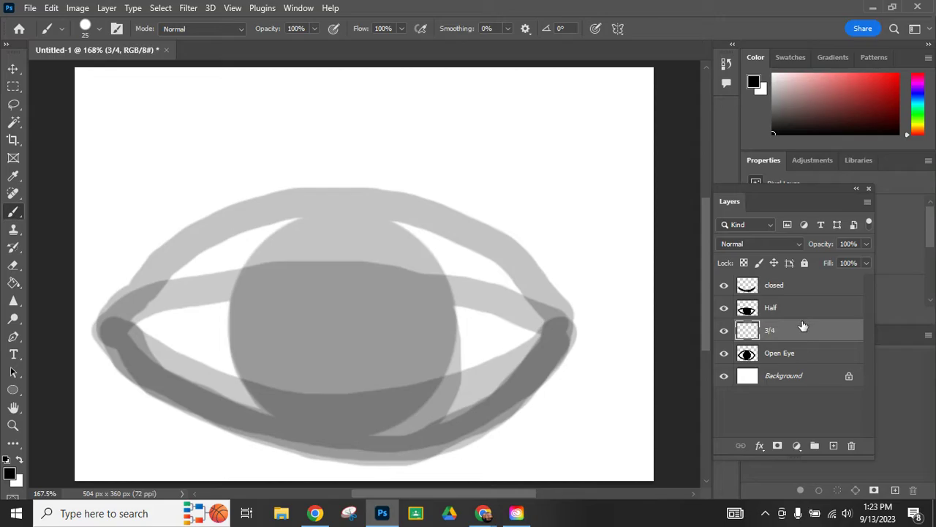
left_click(724, 285)
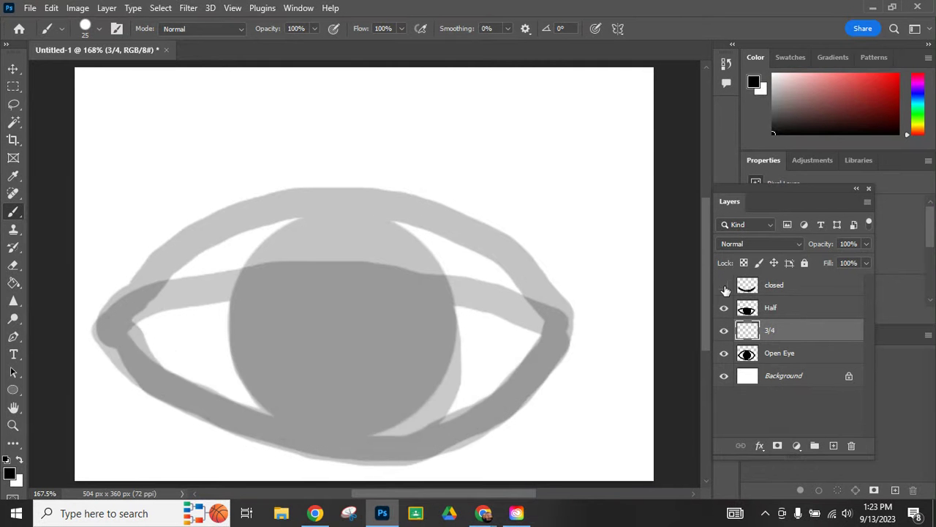
left_click(724, 286)
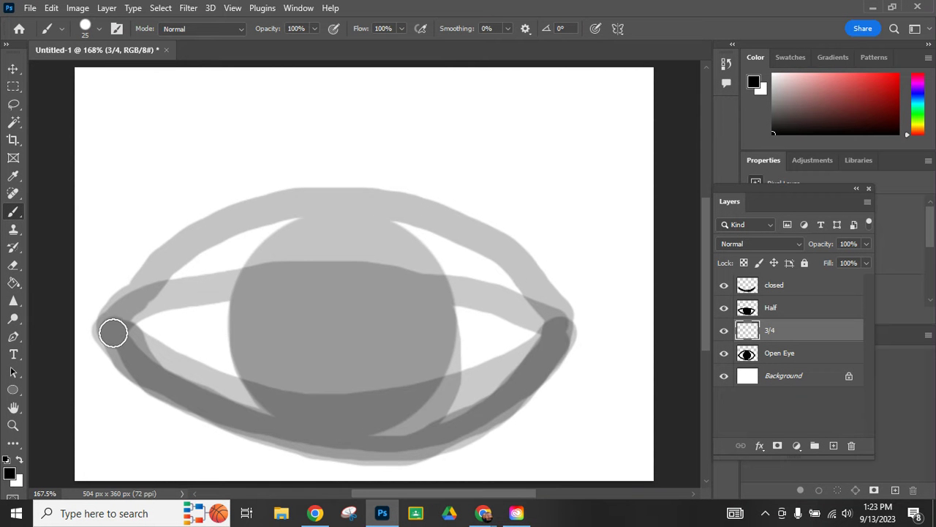
- Paint the three-quarter eye's upper lid and a size 40 black iris, then fade to 16%
mouse_move(116, 326)
left_mouse_down()
mouse_move(205, 267)
mouse_move(320, 244)
mouse_move(509, 269)
mouse_move(564, 319)
mouse_move(541, 360)
mouse_move(450, 412)
mouse_move(390, 428)
mouse_move(244, 414)
mouse_move(136, 370)
mouse_move(108, 325)
left_mouse_up()
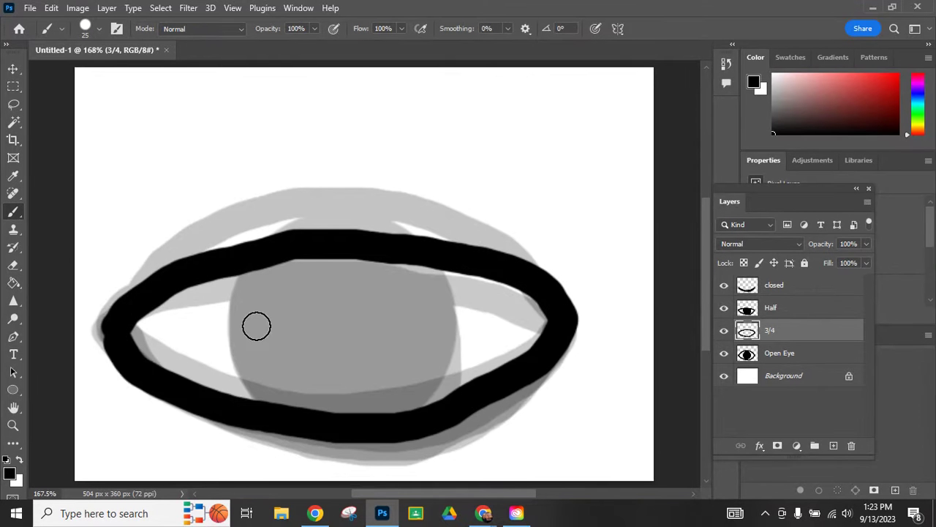
key("bracketright")
key("bracketright")
key("bracketright")
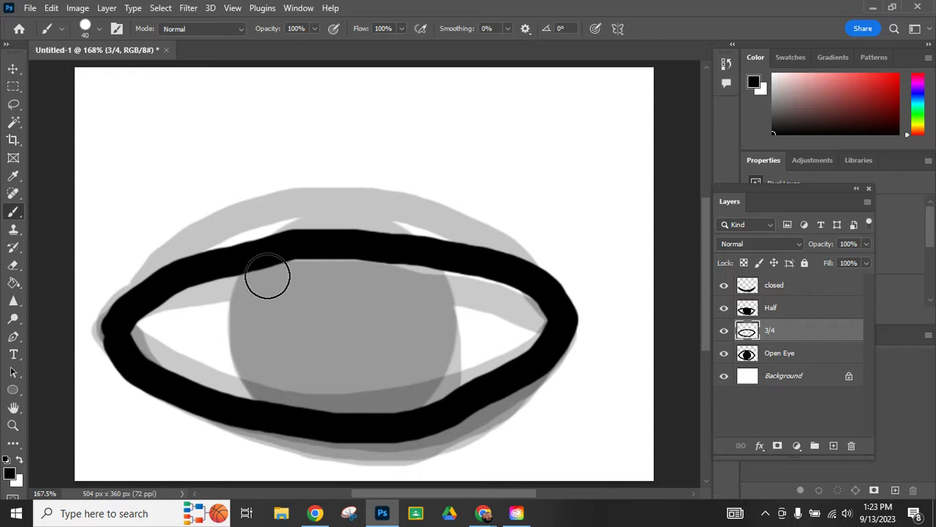
mouse_move(266, 274)
left_mouse_down()
mouse_move(253, 344)
mouse_move(259, 378)
mouse_move(284, 396)
mouse_move(373, 407)
mouse_move(395, 402)
mouse_move(418, 380)
mouse_move(428, 325)
mouse_move(416, 282)
mouse_move(308, 267)
mouse_move(286, 298)
mouse_move(287, 373)
mouse_move(397, 364)
mouse_move(378, 324)
mouse_move(325, 294)
mouse_move(302, 335)
mouse_move(403, 309)
mouse_move(407, 319)
mouse_move(311, 326)
left_mouse_up()
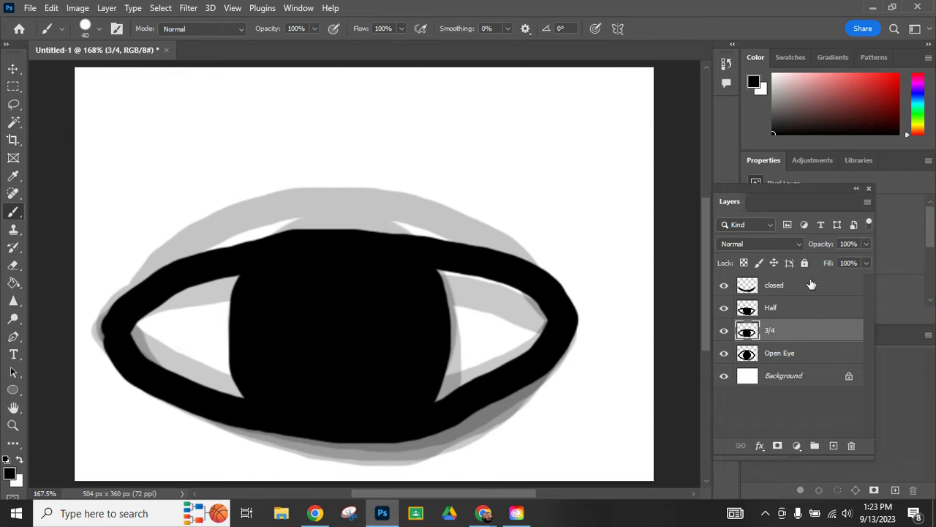
left_click(867, 243)
left_click_drag(865, 262, 812, 262)
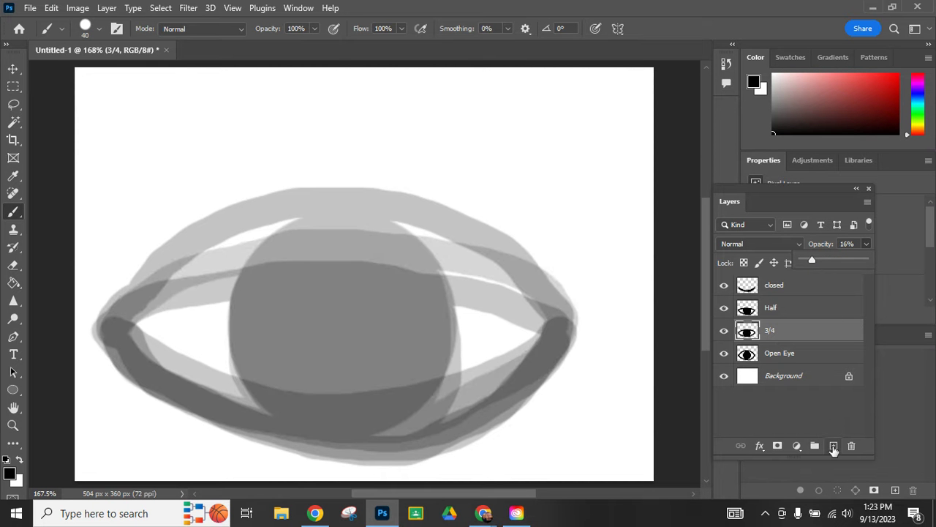
- Add a layer named '1/4' just below closed, then hide Open Eye and 3/4
left_click(834, 446)
left_click_drag(783, 333, 788, 298)
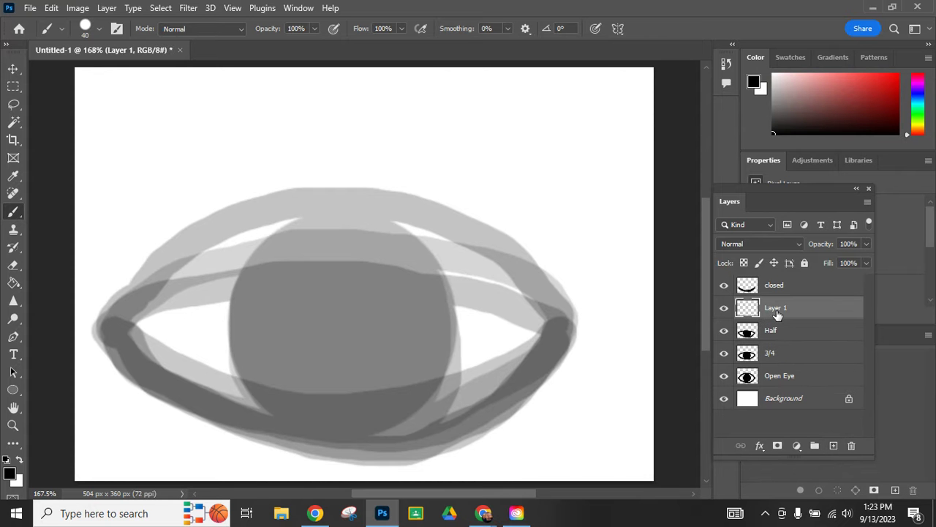
double_click(776, 308)
key("Return")
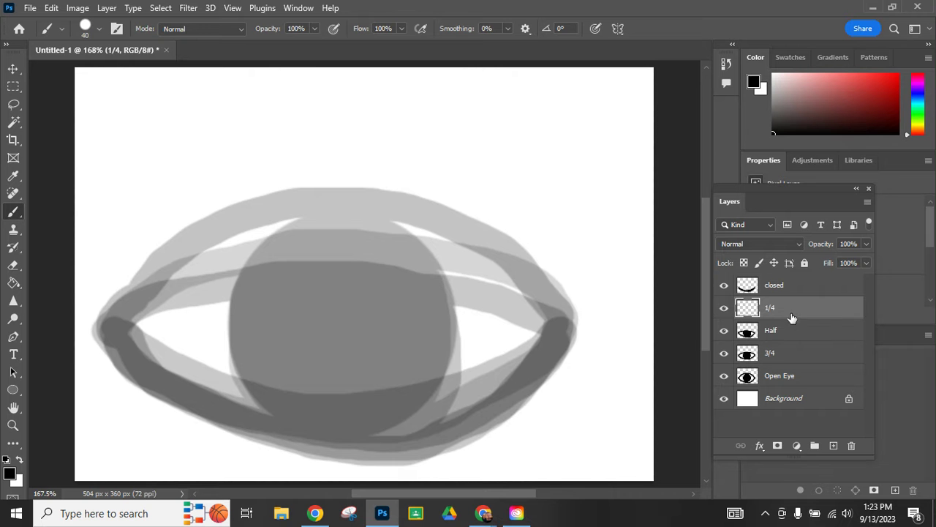
left_click(724, 376)
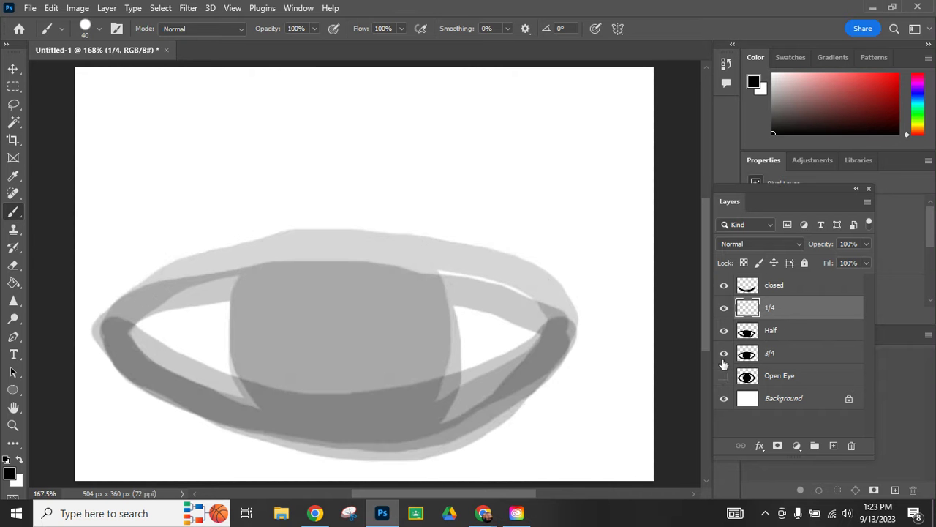
left_click(725, 354)
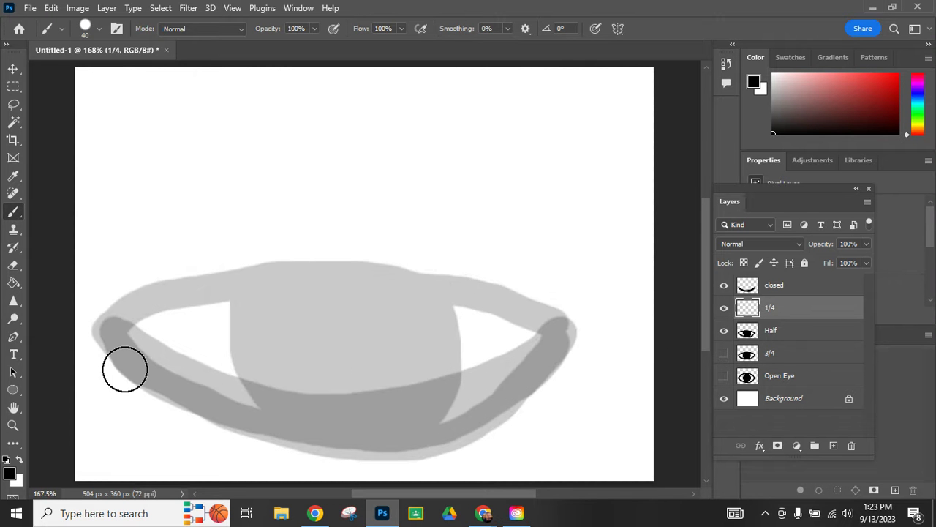
- Paint the 1/4 eye's lid strokes at brush size 25, then enlarge the brush and fill the pupil black
key("bracketleft")
key("bracketleft")
key("bracketleft")
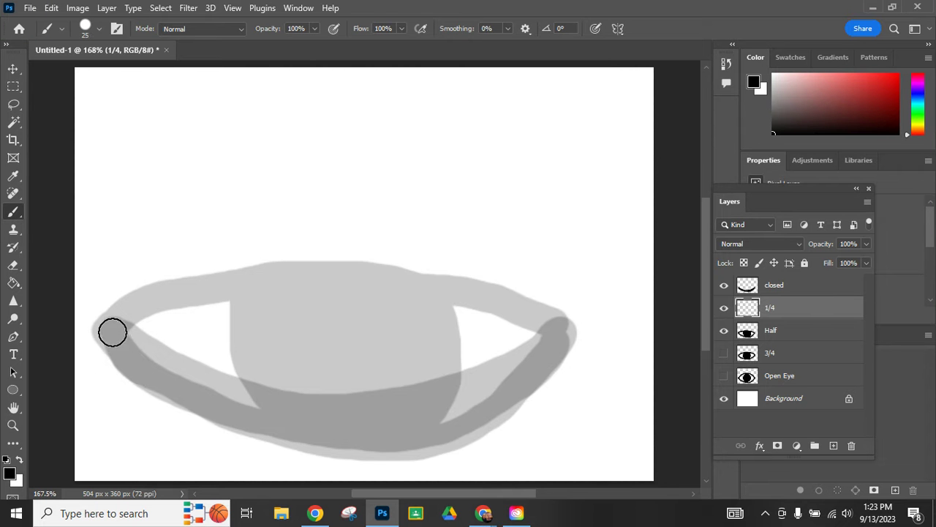
mouse_move(112, 332)
left_mouse_down()
mouse_move(184, 384)
mouse_move(341, 426)
mouse_move(428, 424)
mouse_move(490, 395)
mouse_move(553, 340)
left_mouse_up()
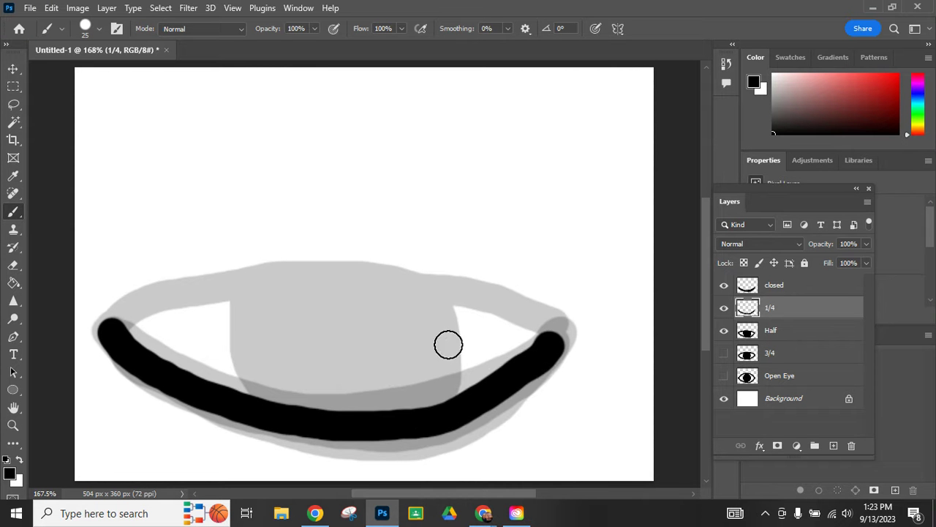
mouse_move(115, 330)
left_mouse_down()
mouse_move(347, 314)
mouse_move(483, 324)
mouse_move(550, 345)
left_mouse_up()
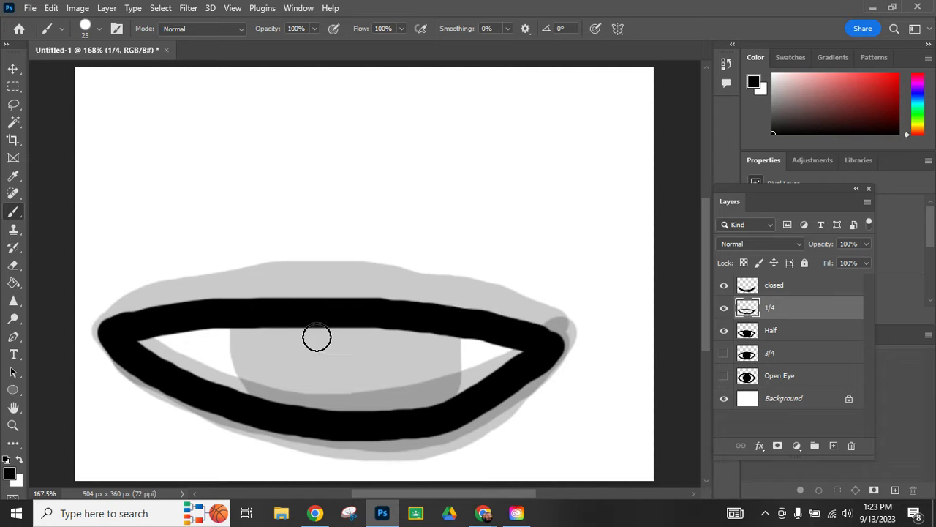
key("bracketright")
left_click(255, 336)
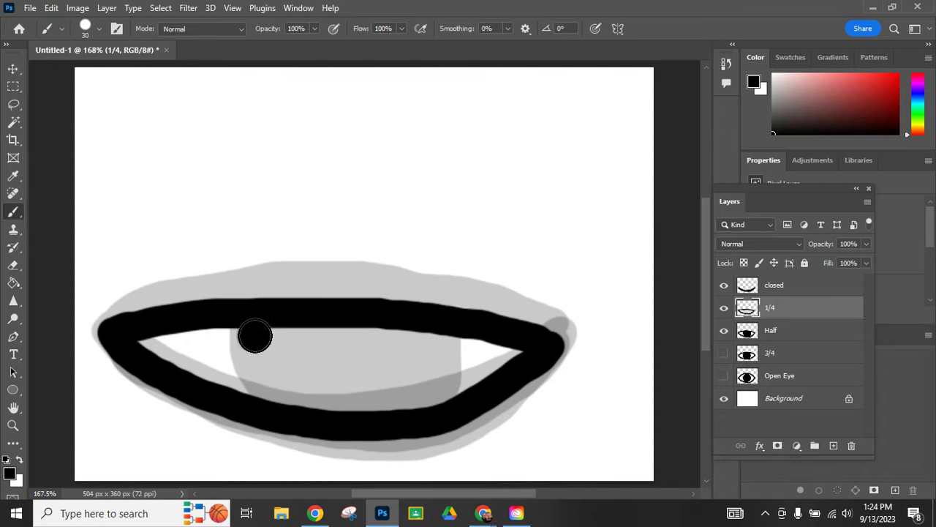
mouse_move(255, 336)
left_mouse_down()
mouse_move(252, 369)
mouse_move(288, 397)
mouse_move(422, 398)
mouse_move(441, 384)
mouse_move(443, 341)
mouse_move(285, 327)
mouse_move(276, 346)
mouse_move(313, 372)
mouse_move(295, 363)
mouse_move(327, 367)
mouse_move(326, 380)
mouse_move(361, 364)
mouse_move(327, 374)
mouse_move(372, 389)
mouse_move(397, 363)
mouse_move(421, 375)
mouse_move(415, 361)
mouse_move(370, 354)
left_mouse_up()
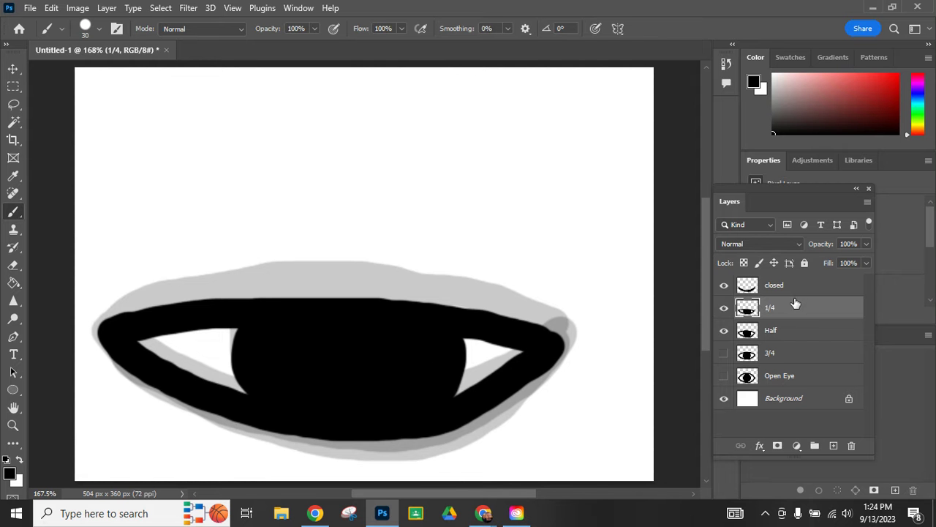
- Raise the closed layer's opacity to 100% and turn on the 3/4 and Open Eye layers
left_click(772, 289)
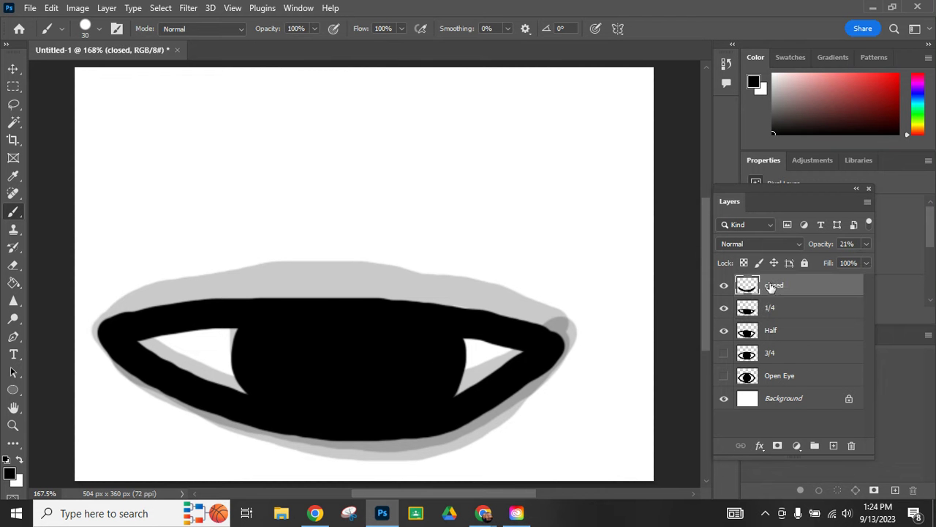
left_click(866, 239)
left_click_drag(834, 262, 869, 257)
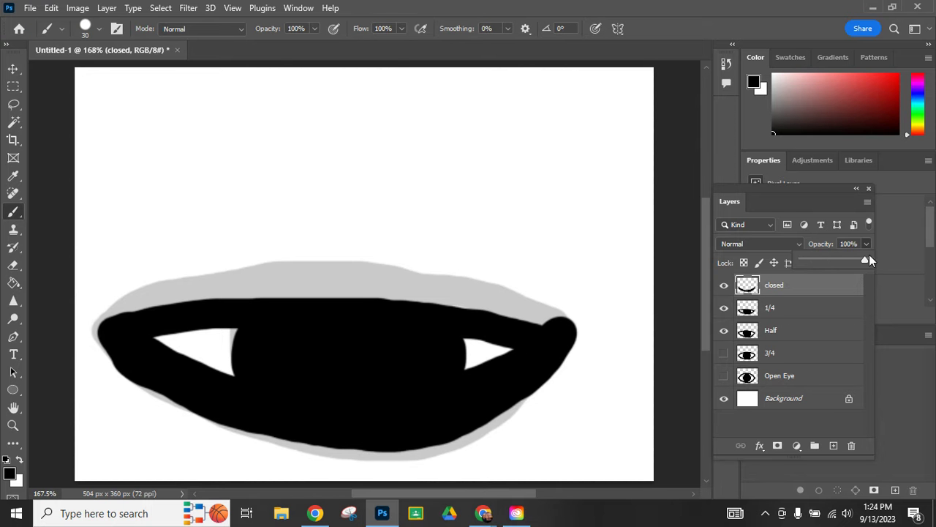
left_click(770, 308)
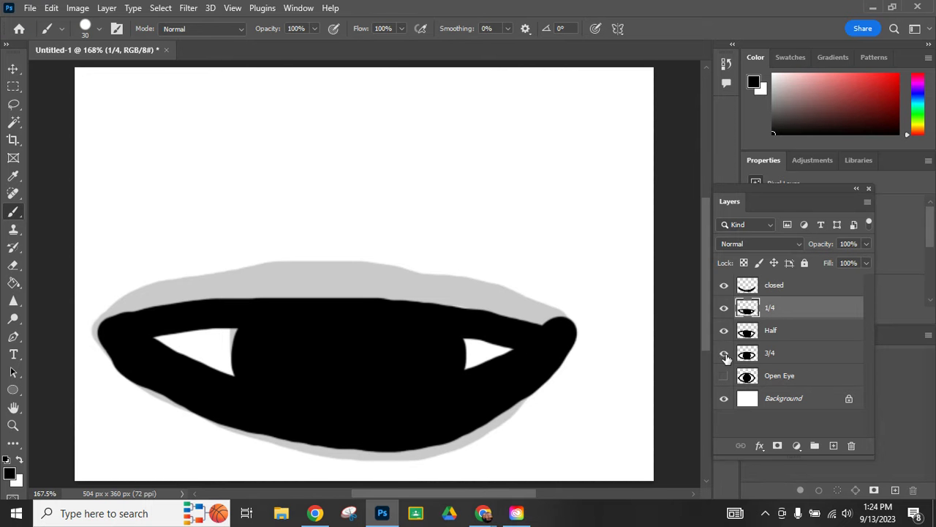
left_click(724, 353)
left_click(725, 375)
- Check the Half and 3/4 layer opacities and raise Open Eye's opacity to 100%
left_click(790, 330)
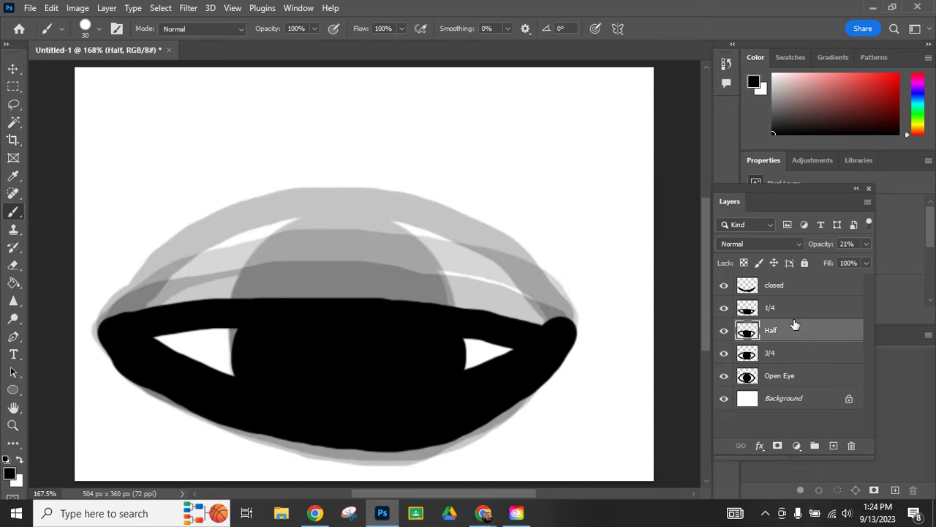
left_click(866, 244)
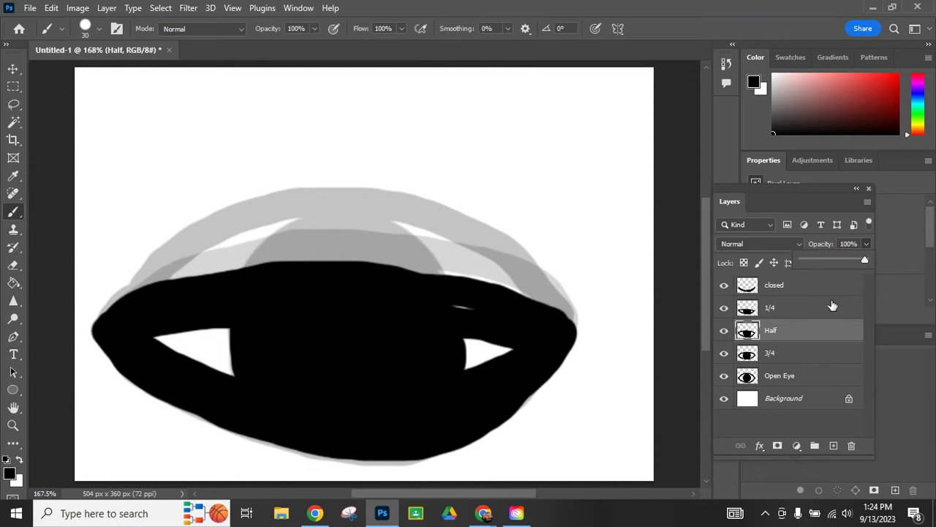
left_click(790, 357)
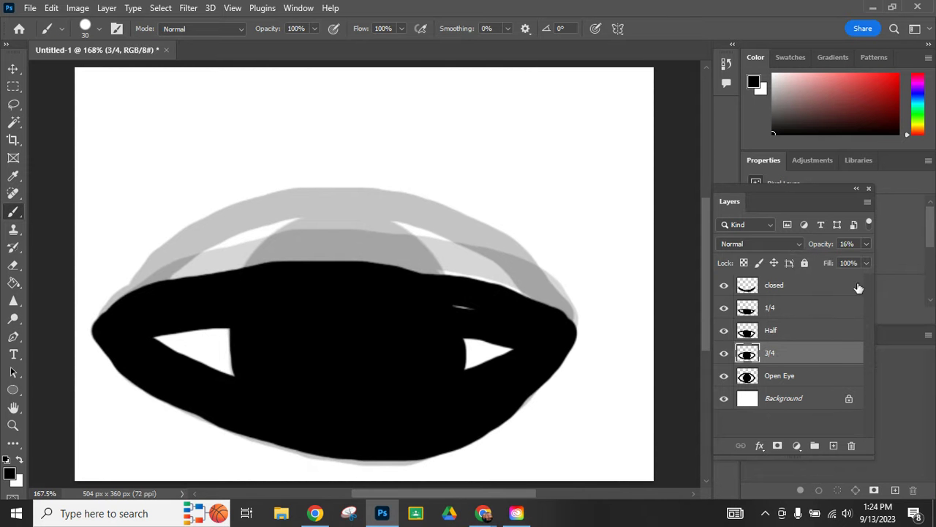
left_click(865, 243)
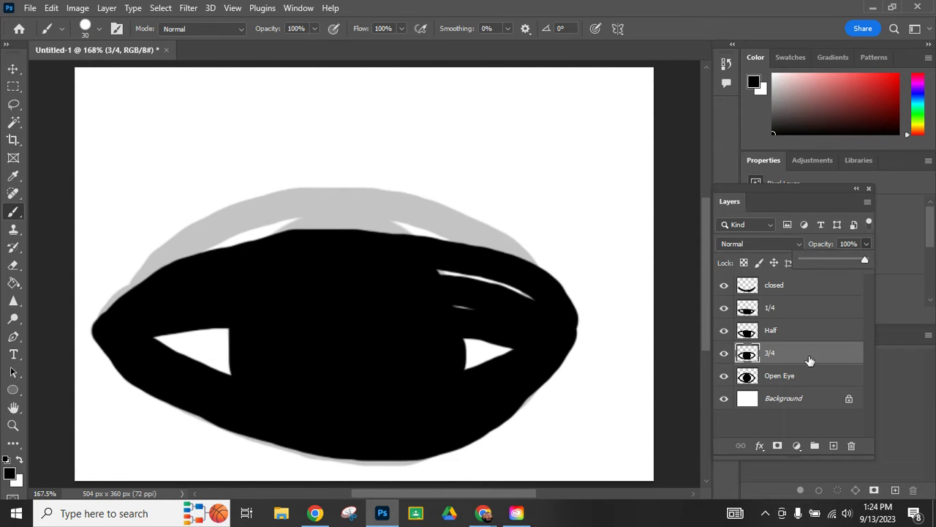
left_click(771, 376)
left_click(867, 243)
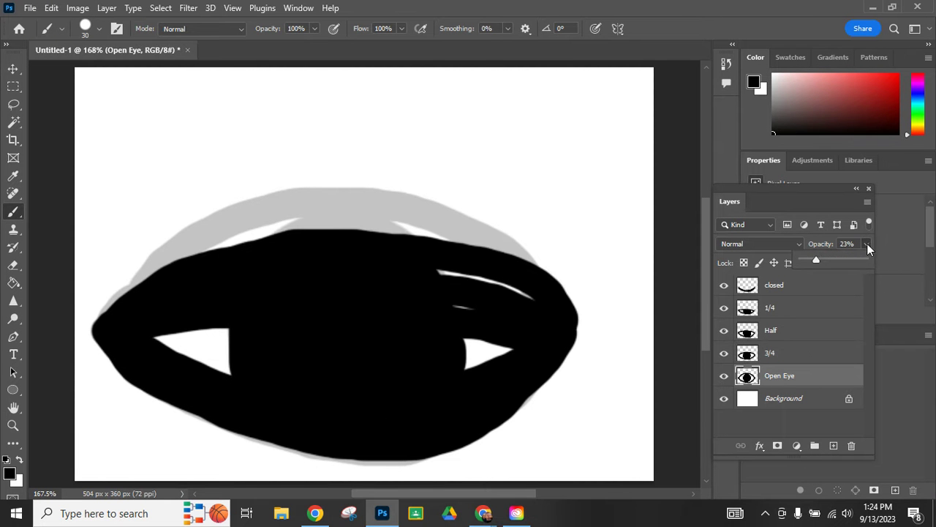
left_click_drag(829, 265, 869, 262)
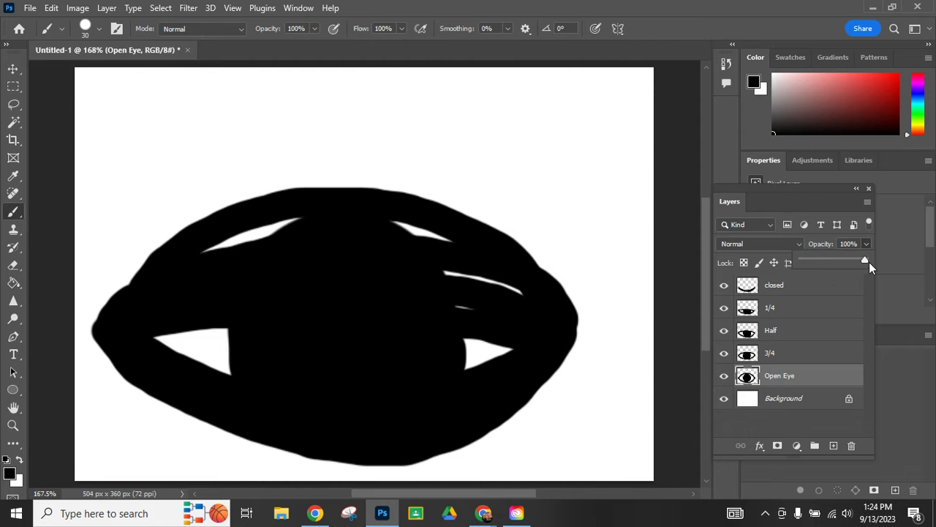
- Review the closed, 1/4, Half and 3/4 layer settings, ending on the Open Eye layer
left_click(822, 289)
left_click(817, 308)
left_click(816, 330)
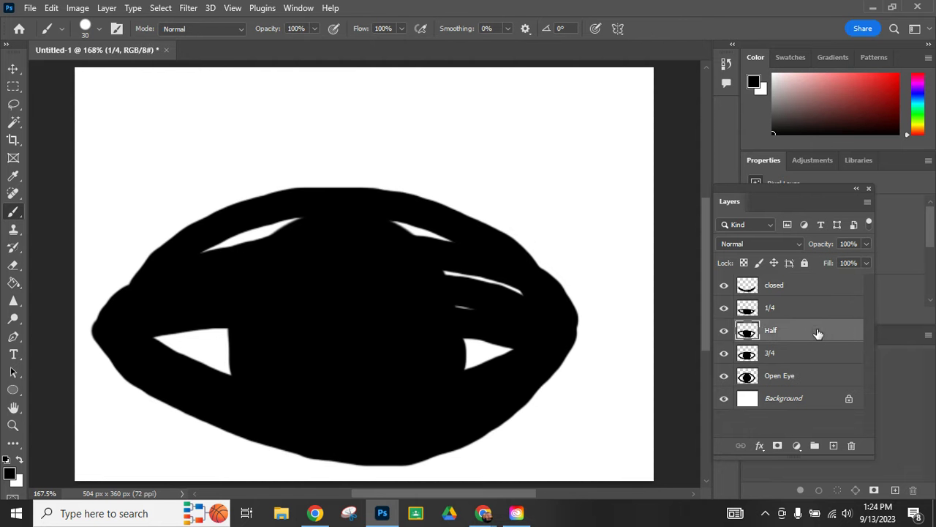
left_click(819, 354)
left_click(826, 377)
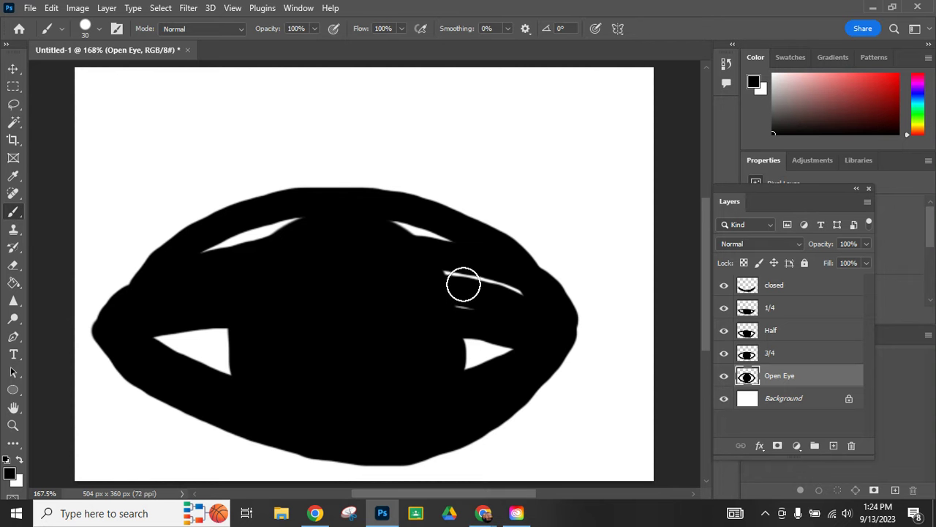
- Show the Timeline panel from the Window menu and create a frame animation with one frame
left_click(304, 8)
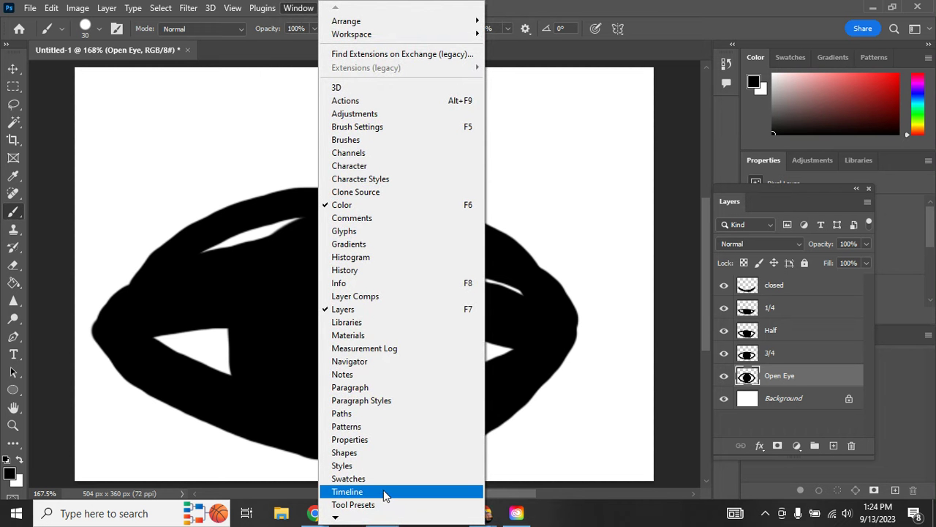
left_click(382, 491)
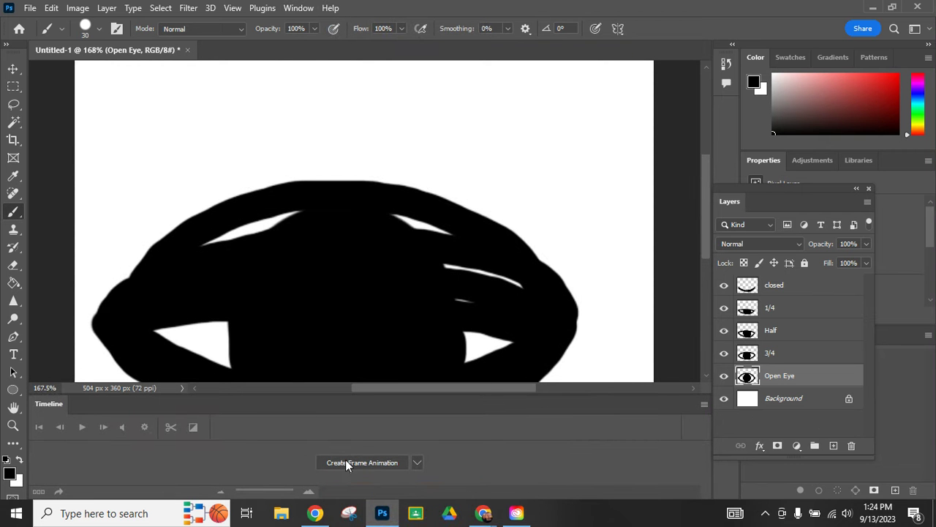
left_click(415, 463)
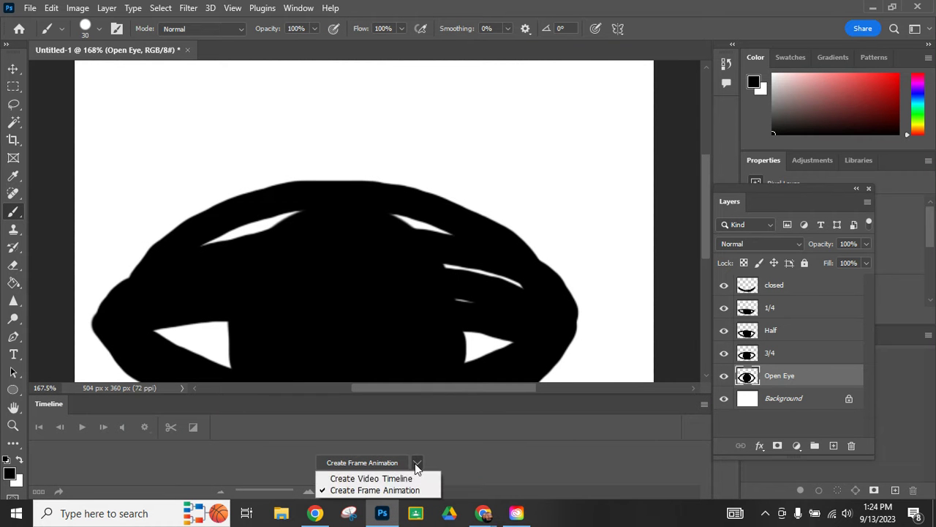
left_click(379, 490)
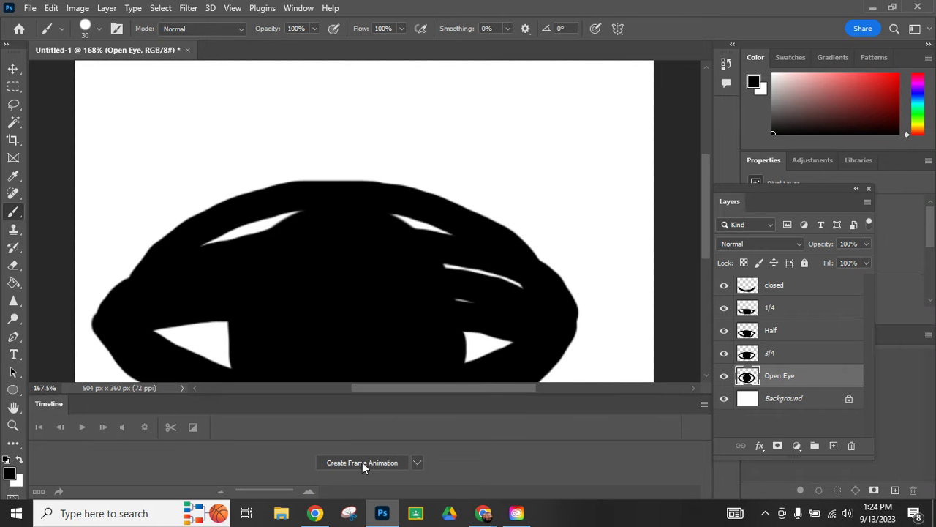
left_click(362, 461)
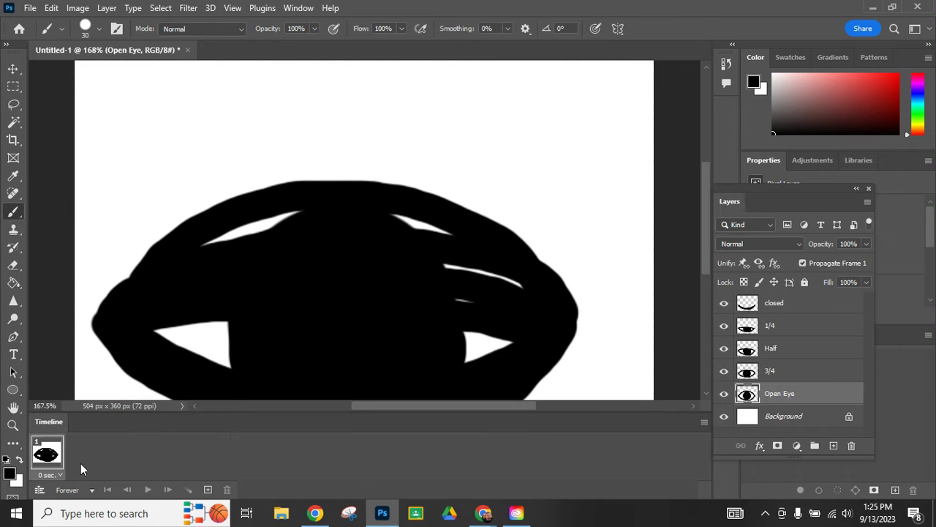
left_click(704, 423)
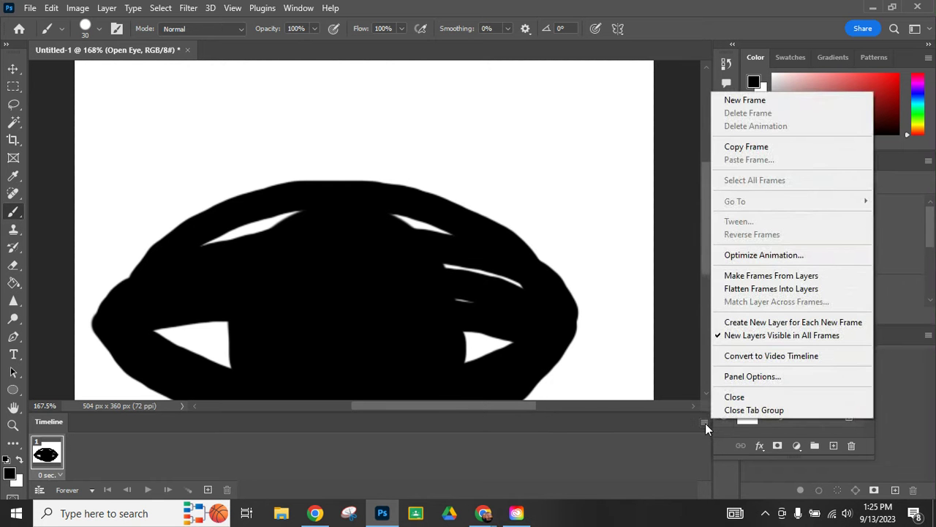
- Make frames from layers, then delete and confirm removal of the blank first frame
left_click(748, 276)
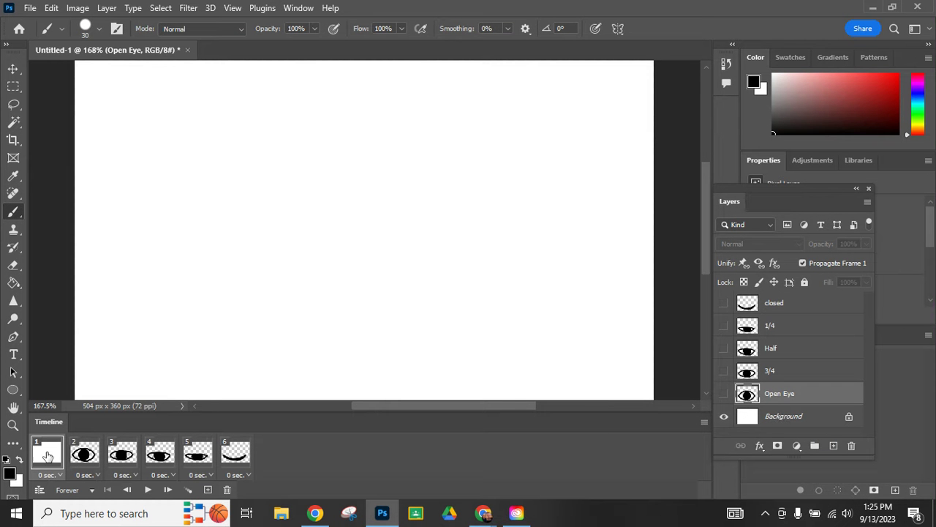
left_click(703, 422)
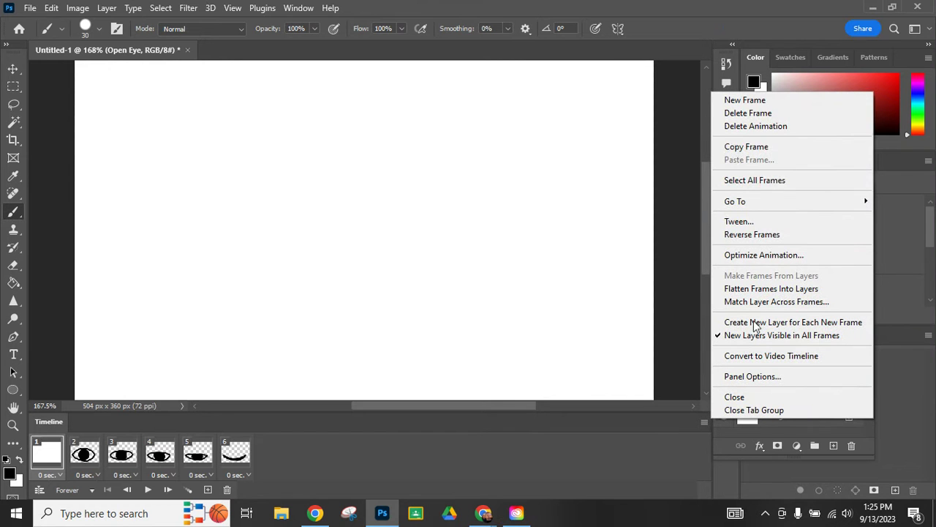
left_click(748, 114)
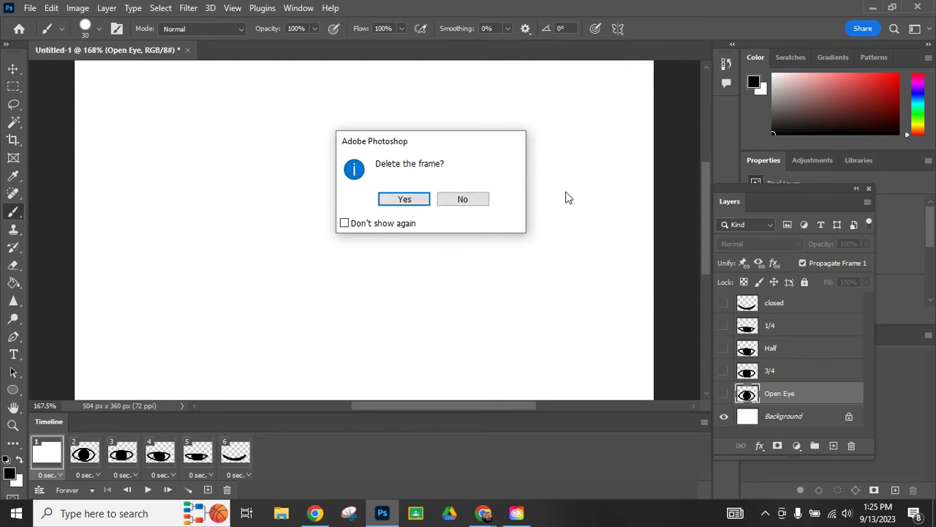
left_click(411, 201)
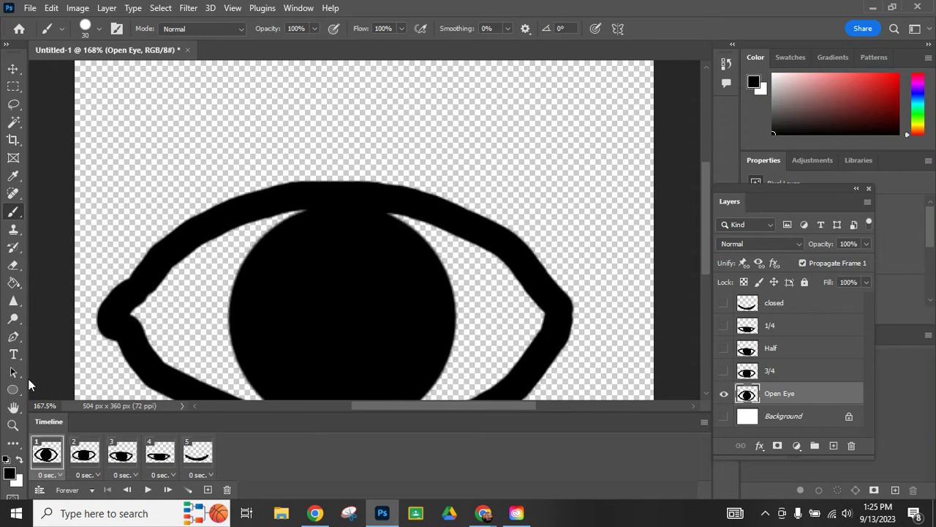
- Fit the whole image in the window and briefly play the current animation
left_click(13, 408)
double_click(13, 408)
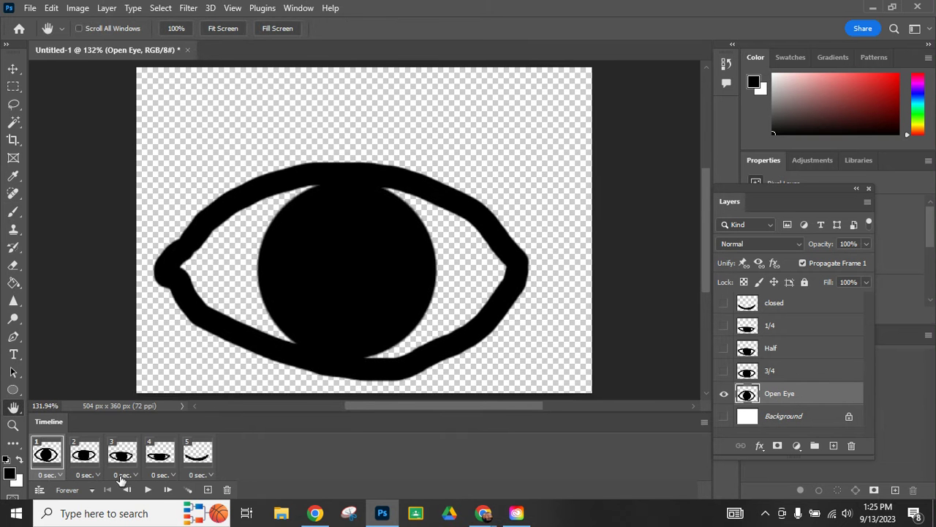
left_click(147, 490)
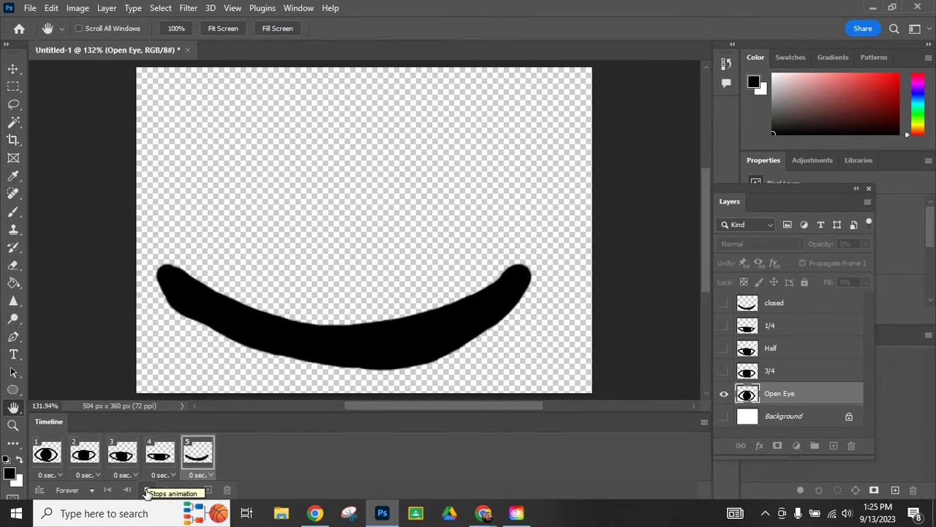
left_click(148, 490)
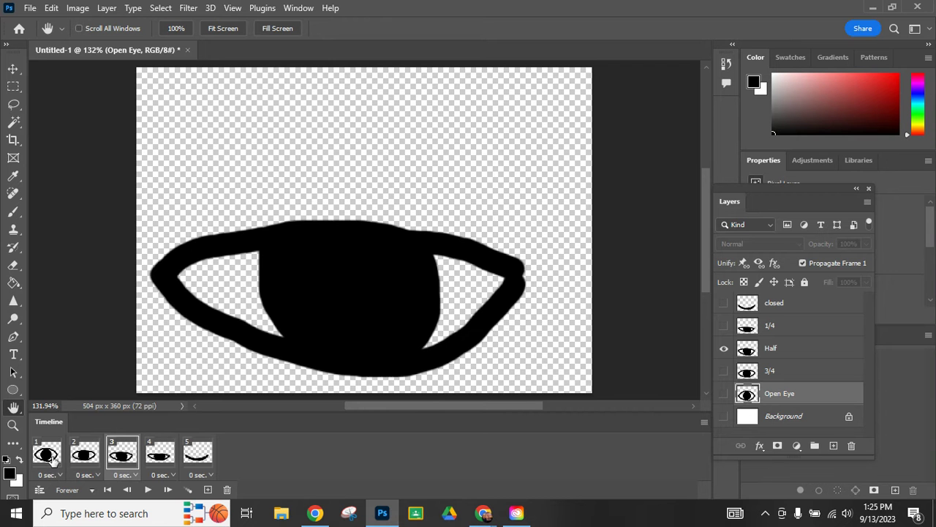
- Set a 0.2-second delay on frames 1 through 5 and play the animation
left_click(60, 475)
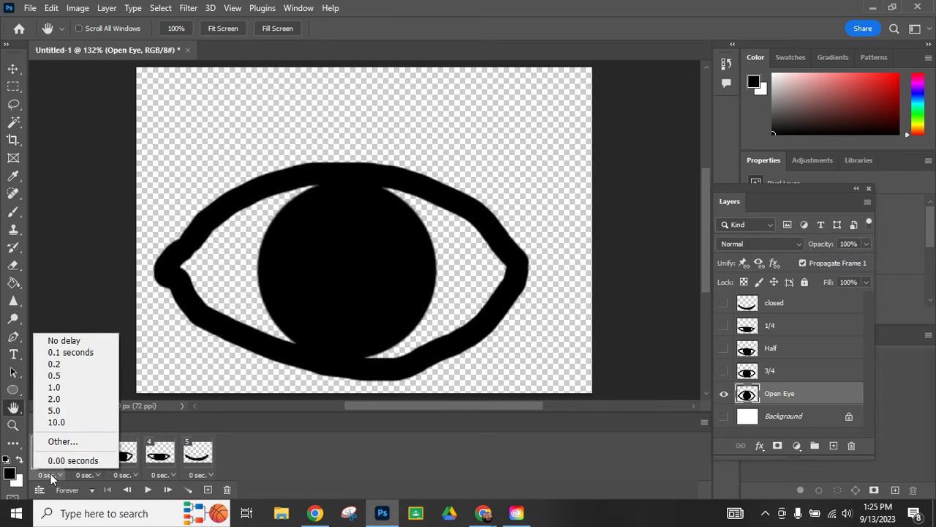
left_click(62, 363)
left_click(98, 474)
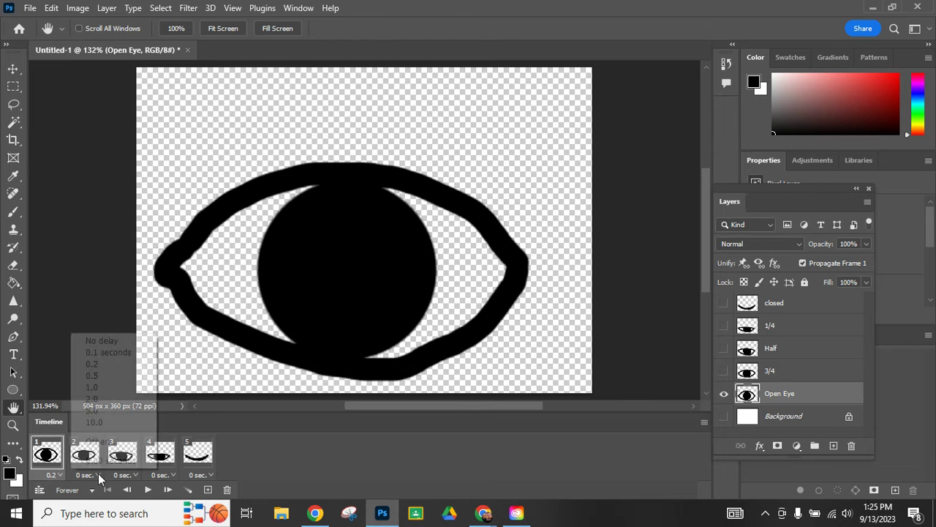
left_click(96, 364)
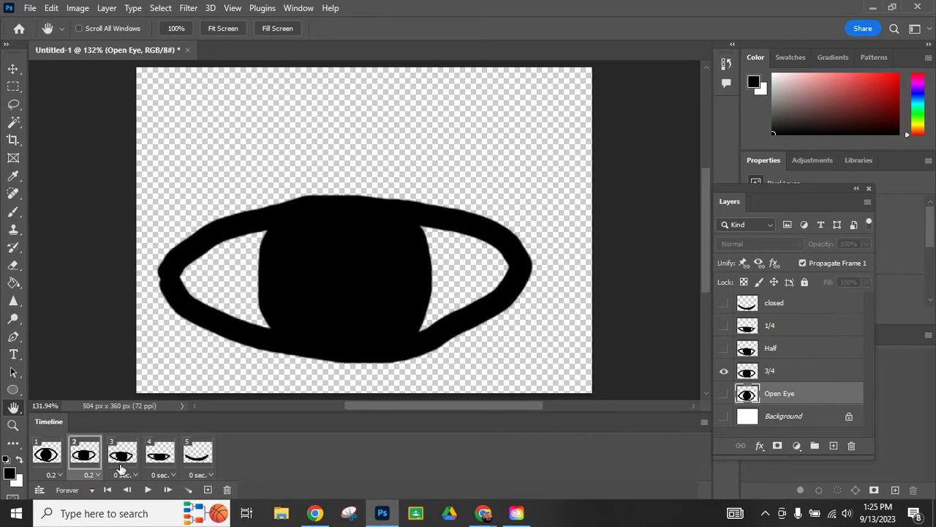
left_click(125, 475)
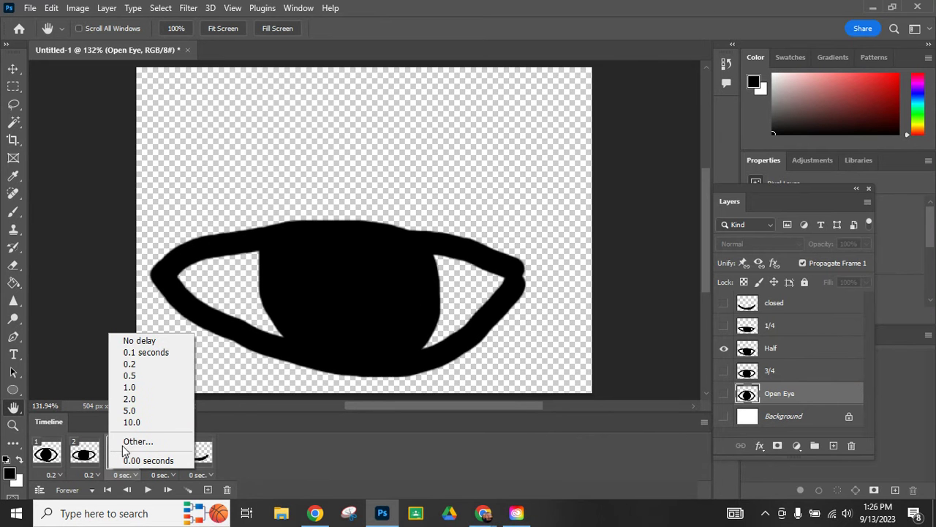
left_click(133, 364)
left_click(156, 475)
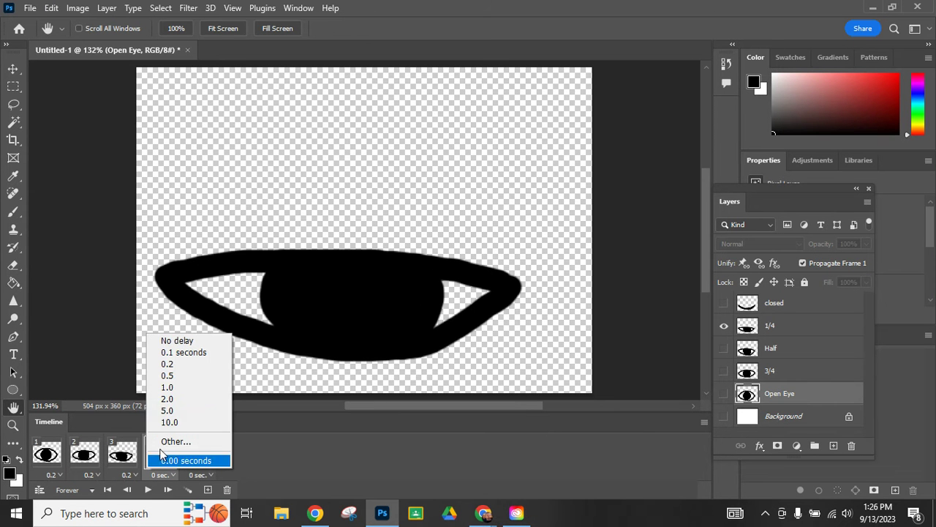
left_click(188, 363)
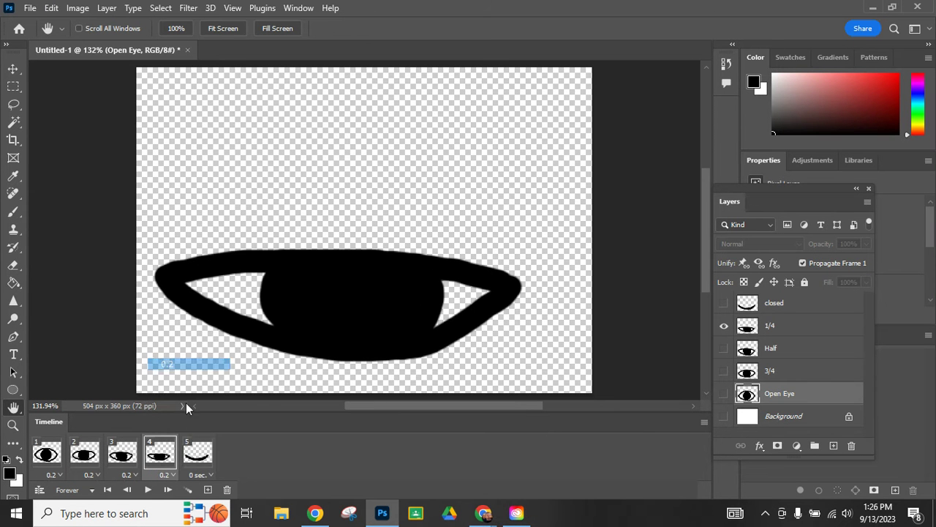
left_click(197, 475)
left_click(199, 363)
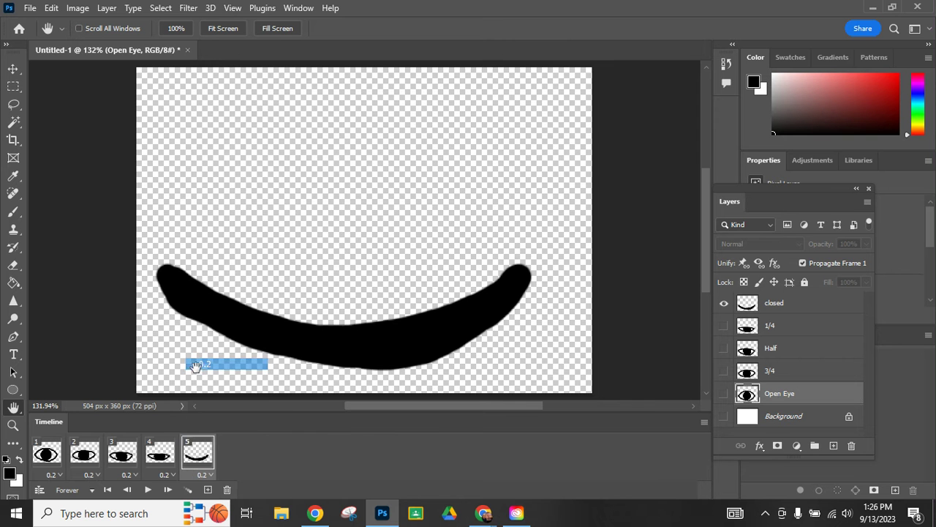
left_click(147, 489)
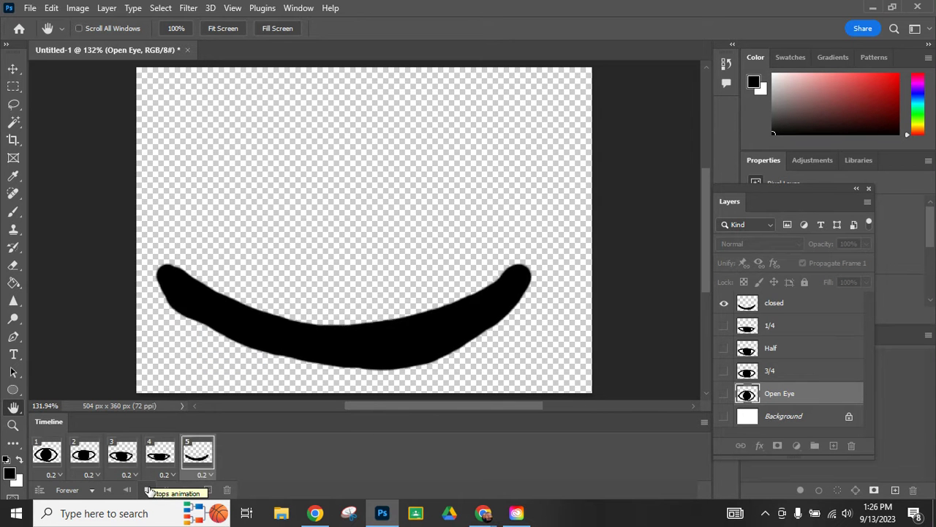
- Stop playback and turn on the white Background layer for frames 1, 2 and 3
left_click(148, 490)
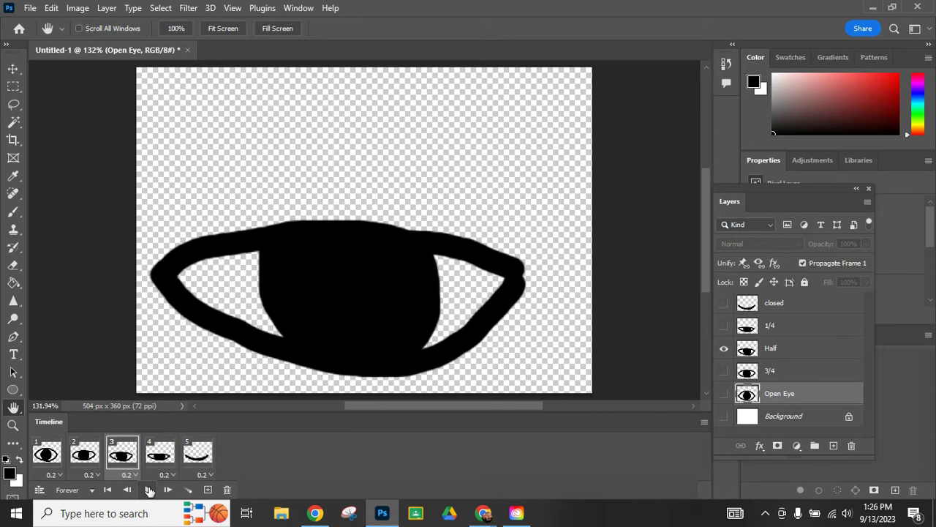
left_click(46, 457)
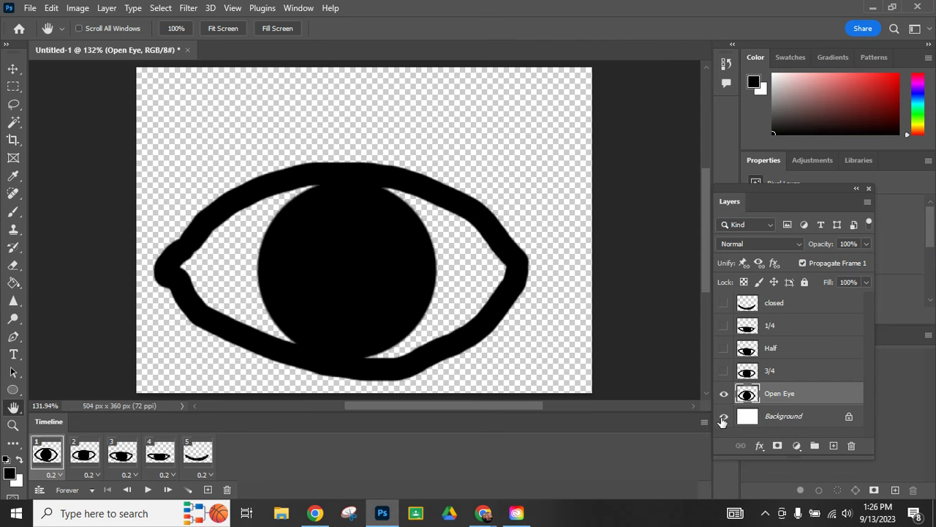
left_click(724, 416)
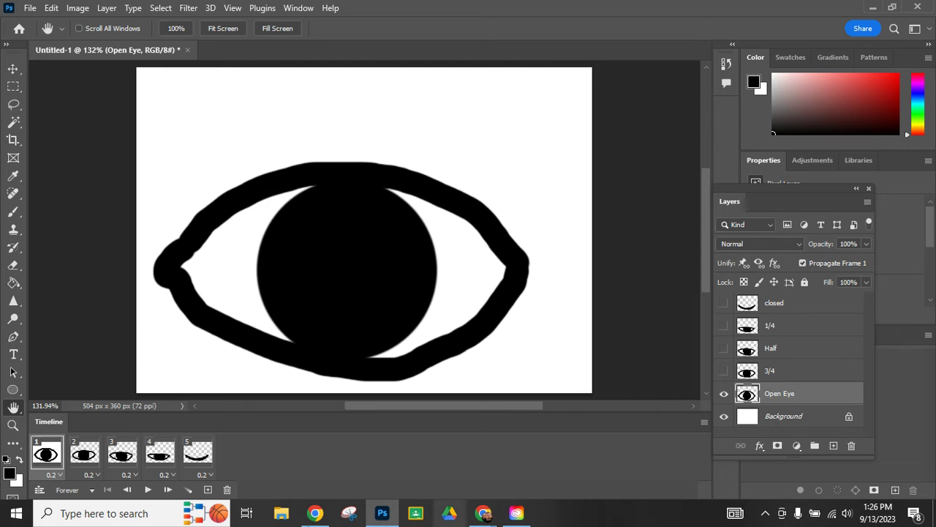
left_click(85, 455)
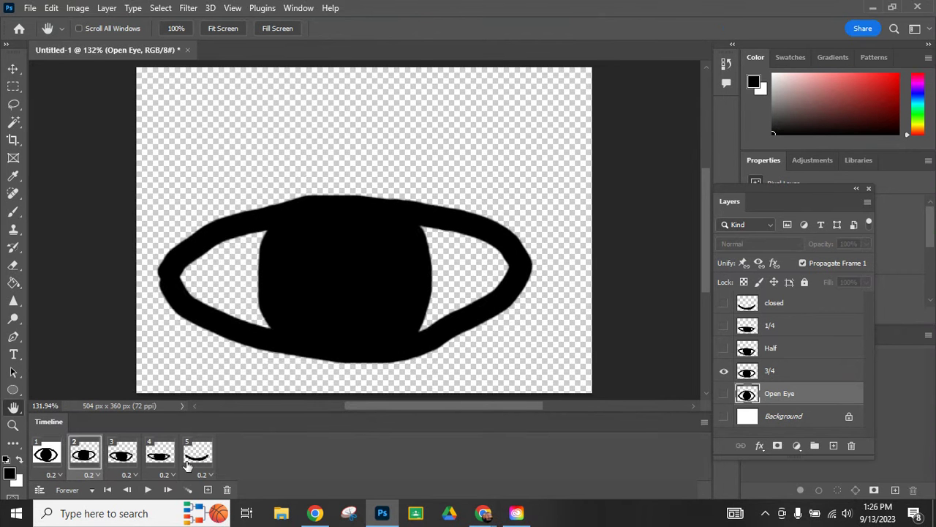
left_click(725, 418)
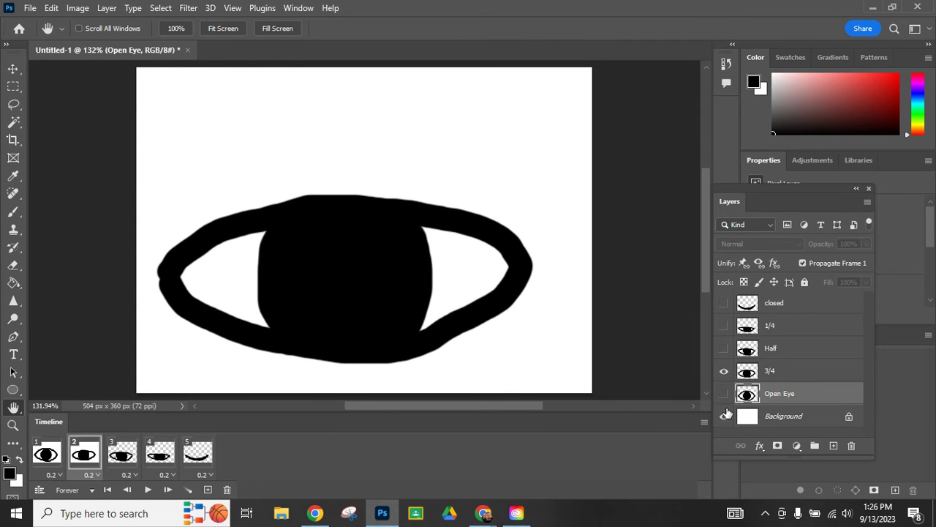
left_click(123, 455)
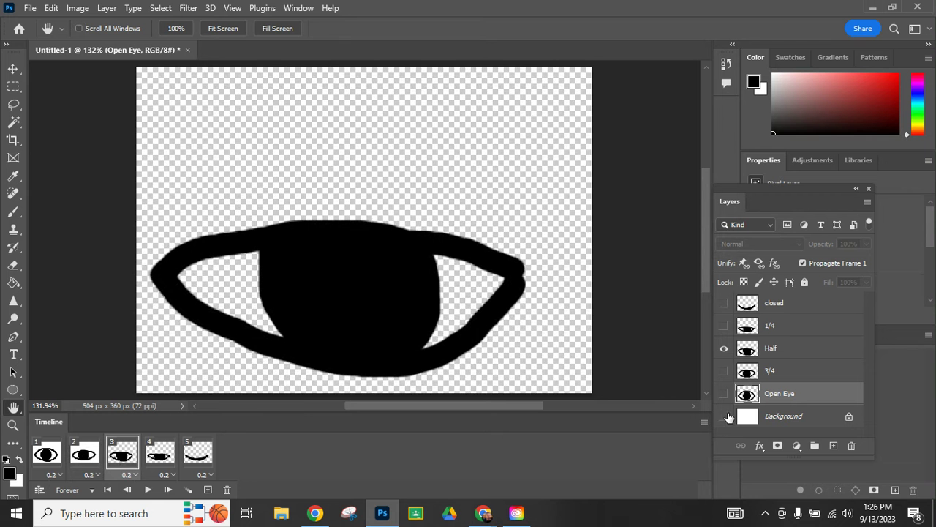
left_click(724, 416)
- Turn on the white Background for frames 4 and 5 and replay the blink
left_click(165, 455)
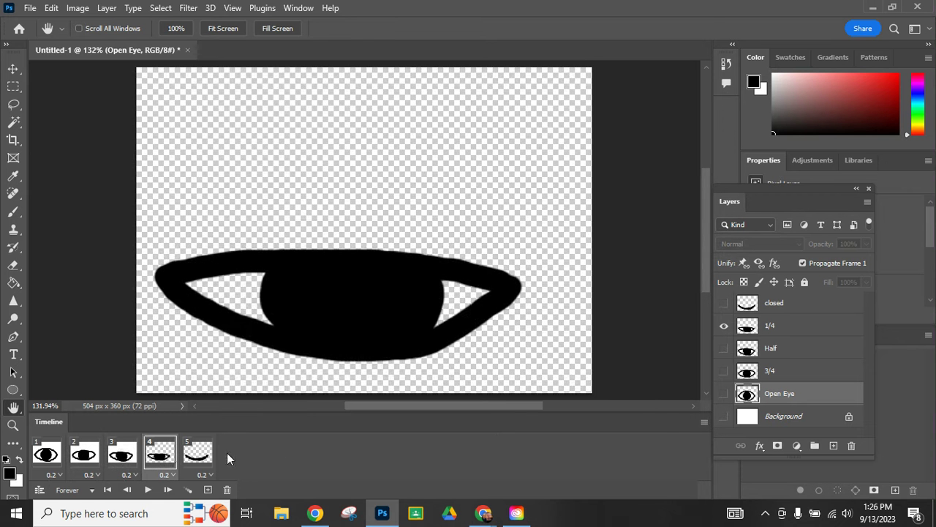
left_click(724, 416)
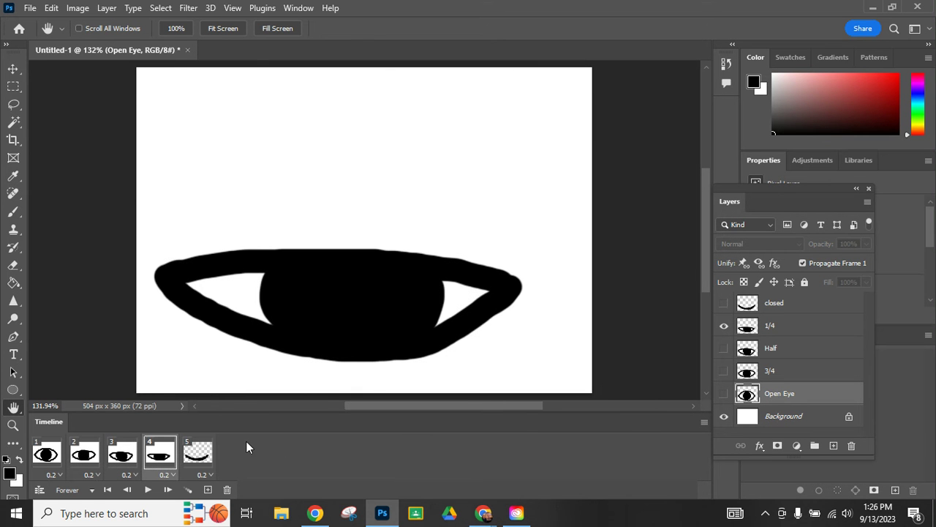
left_click(194, 455)
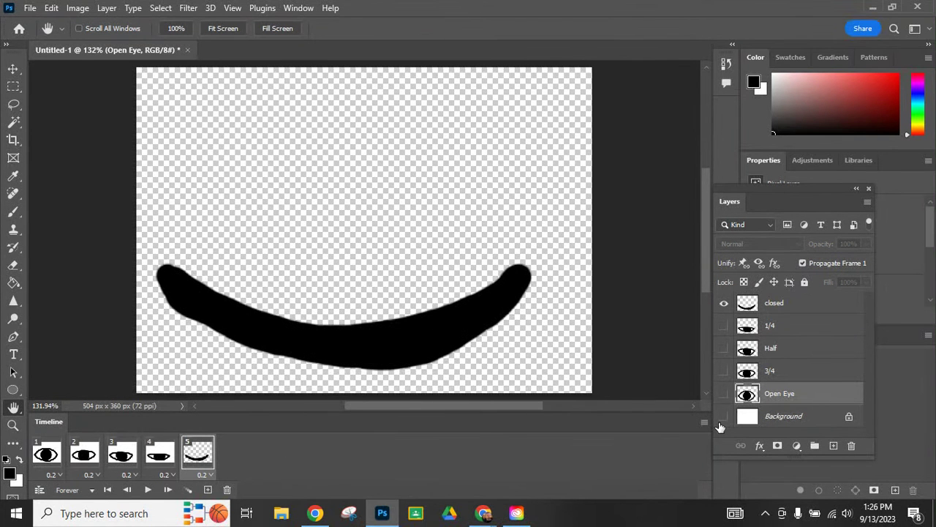
left_click(724, 416)
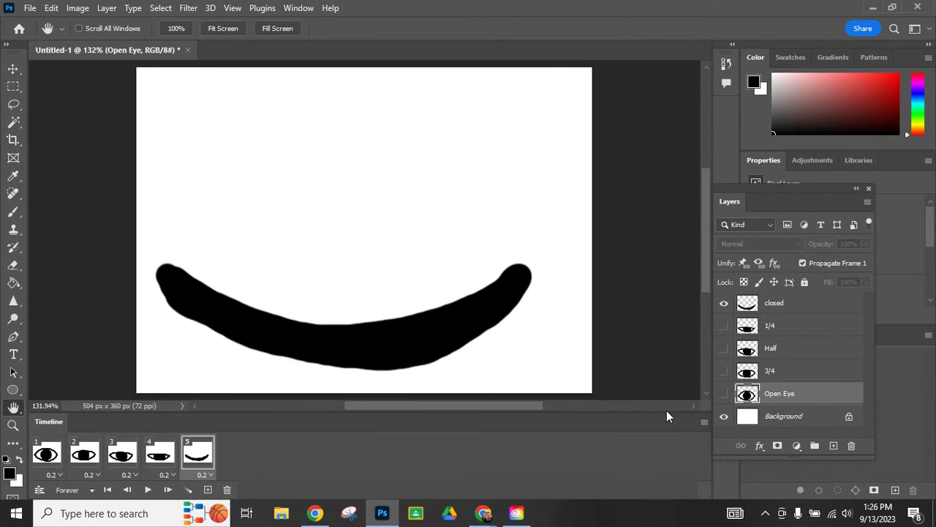
left_click(147, 489)
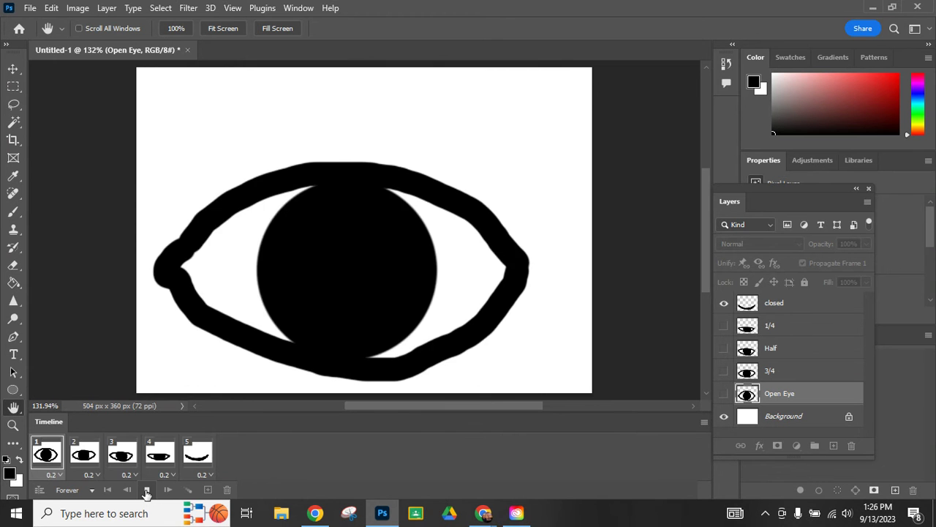
- Stop the blink playback in the Timeline, leaving it on frame 4
left_click(146, 494)
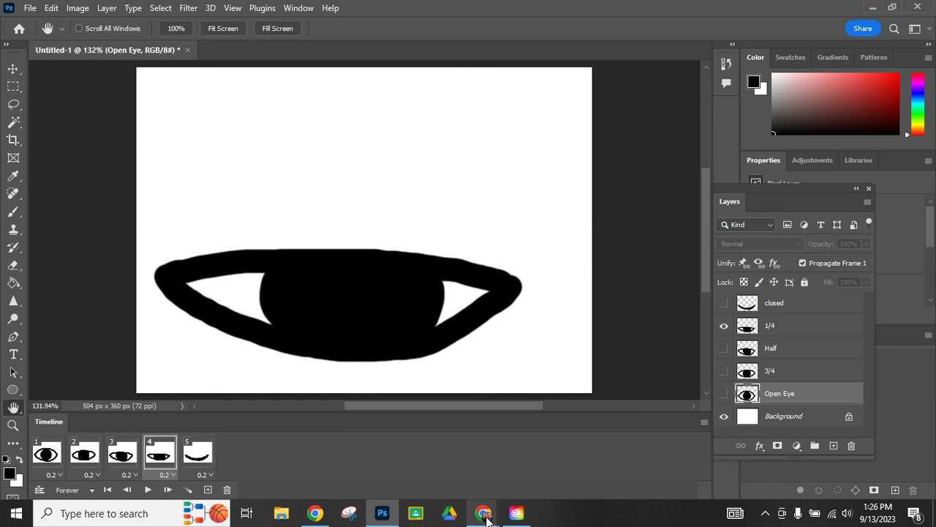
mouse_move(483, 518)
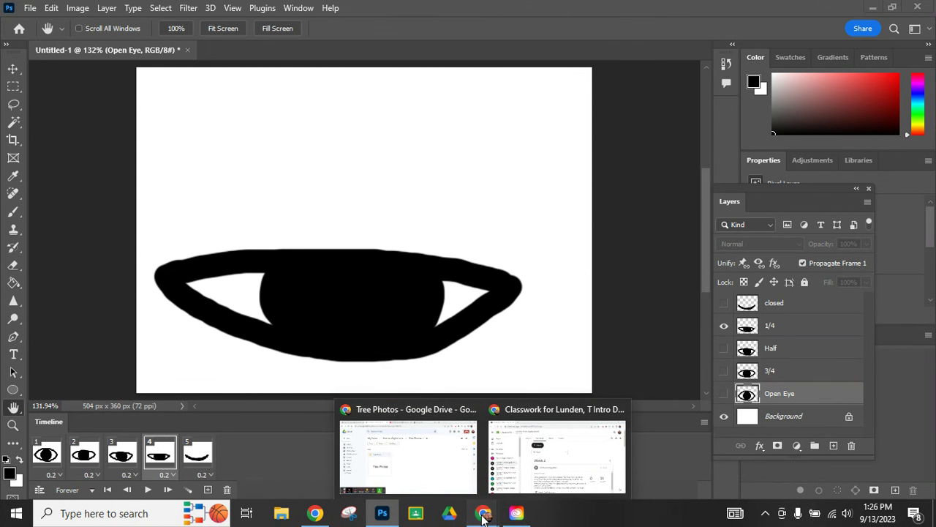